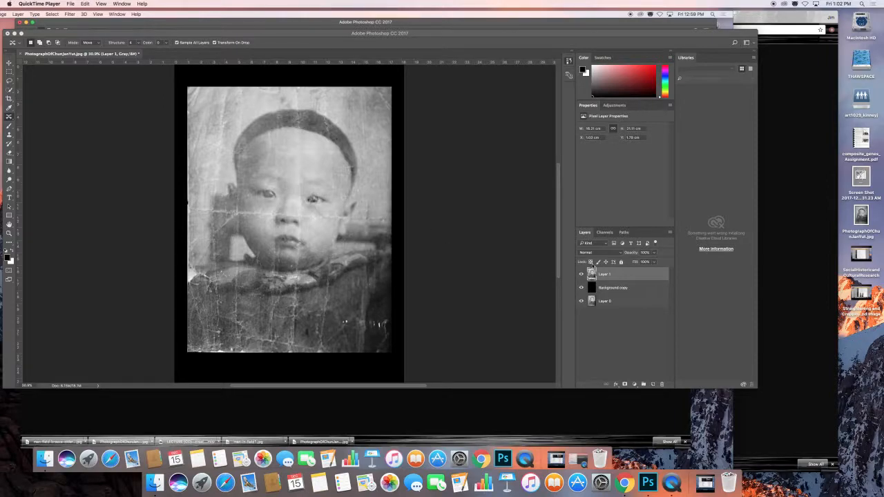
Try selecting the baby's hair with the Quick Selection tool, subtracting from the forehead edge, and deselect.
left_click(9, 90)
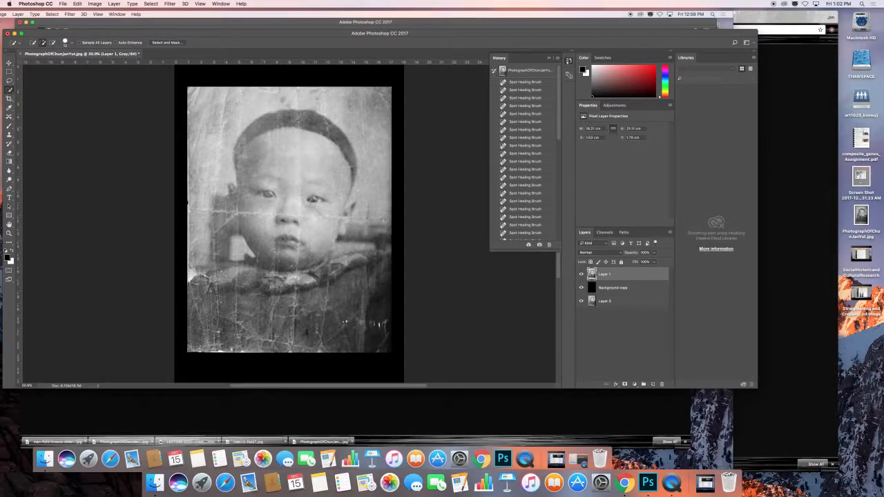
mouse_move(263, 124)
left_mouse_down()
mouse_move(304, 118)
mouse_move(334, 132)
mouse_move(299, 121)
mouse_move(239, 143)
left_mouse_up()
left_click_drag(352, 161, 353, 162)
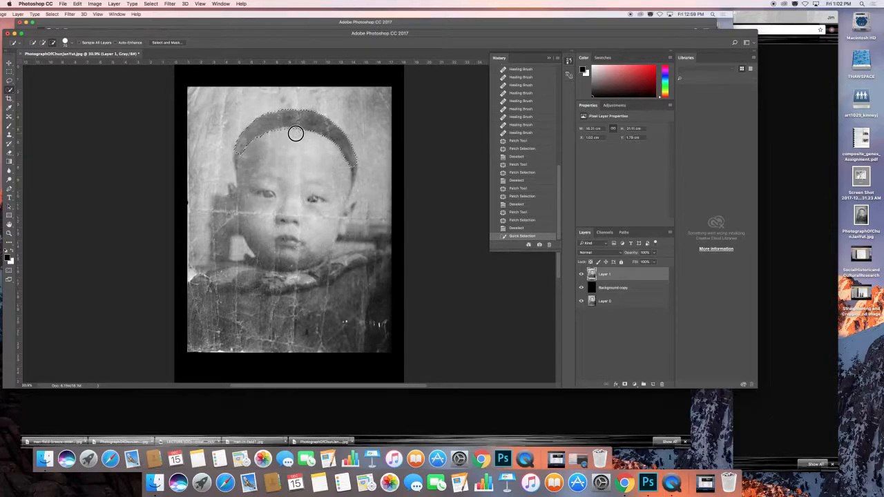
left_click(296, 133, "alt")
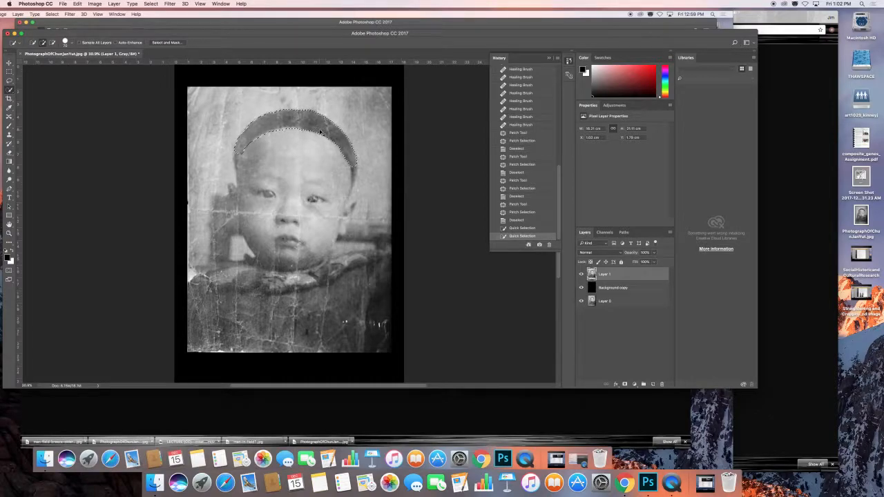
key("super+d")
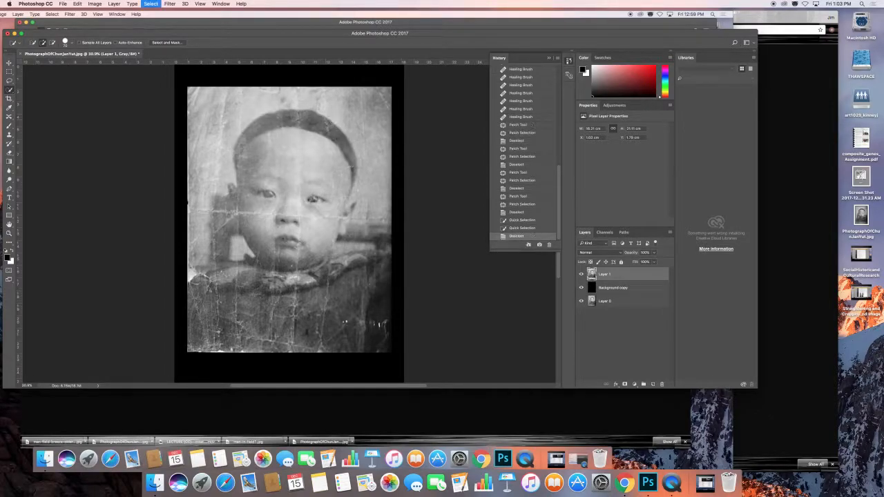
Set the Lasso tool's feather to 4 px and outline the hair on the left side of the baby's head.
left_click(11, 82)
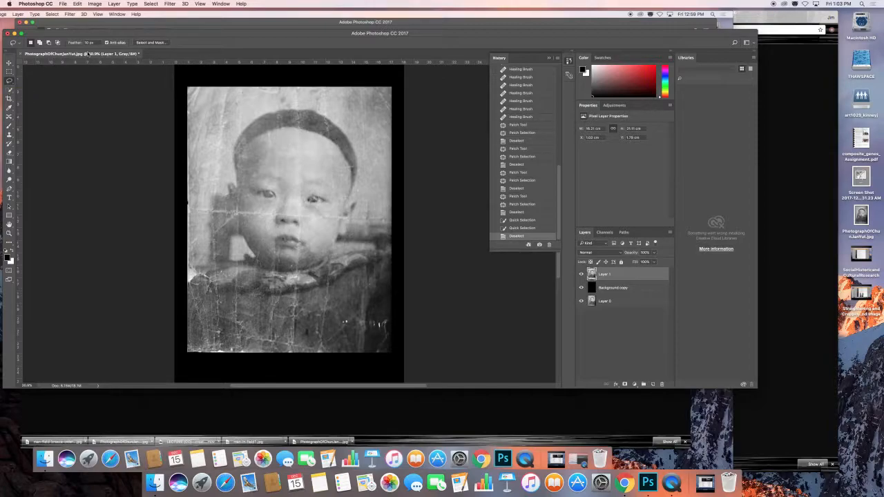
left_click(89, 43)
type("4")
key("Return")
left_click(248, 145, "super")
left_click(248, 146, "super")
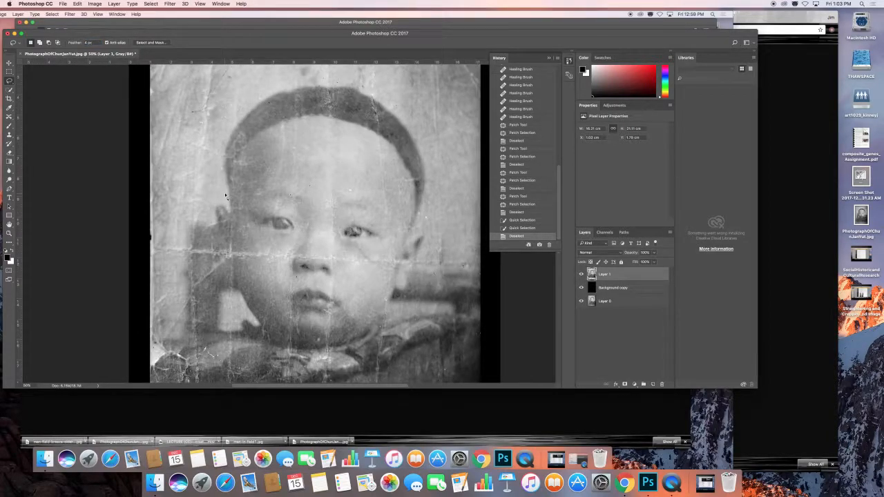
mouse_move(230, 186)
left_mouse_down()
mouse_move(224, 163)
mouse_move(237, 125)
mouse_move(248, 143)
mouse_move(229, 187)
left_mouse_up()
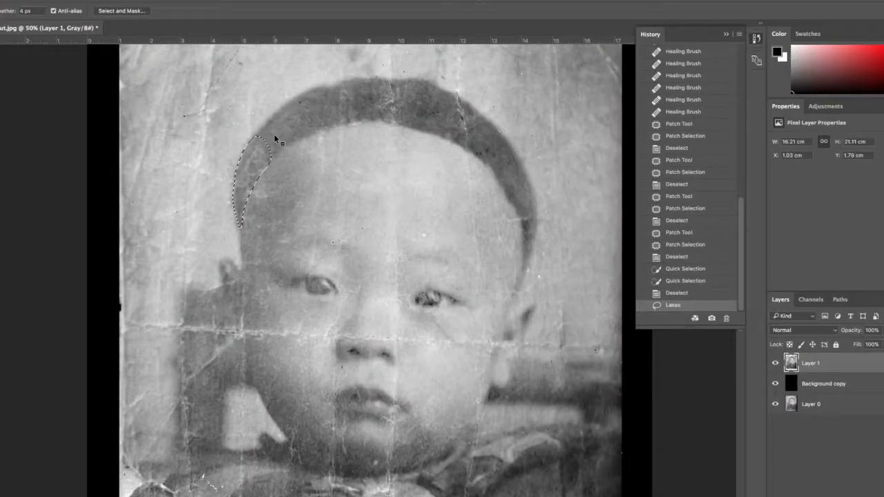
Extend the Lasso selection across the hair over the top of the head, refining its upper edge.
mouse_move(259, 133)
left_mouse_down()
mouse_move(287, 104)
mouse_move(304, 101)
mouse_move(317, 118)
mouse_move(317, 134)
mouse_move(254, 176)
left_mouse_up()
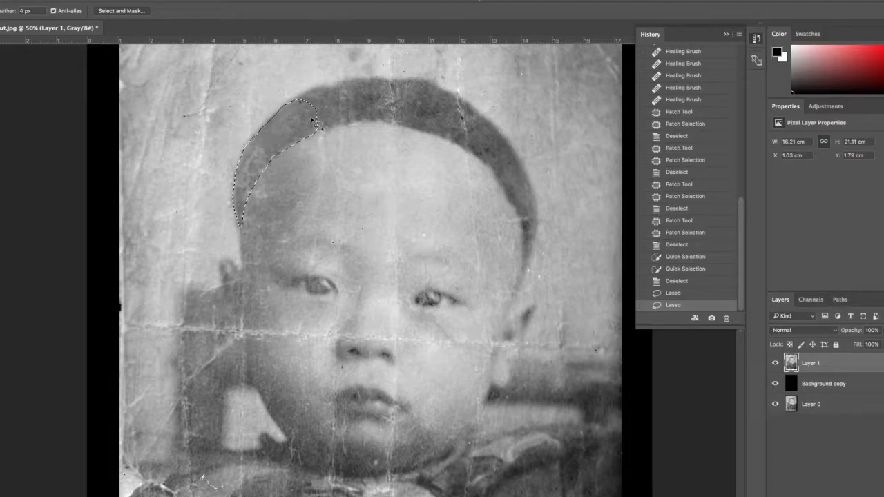
mouse_move(290, 103)
left_mouse_down()
mouse_move(340, 78)
mouse_move(361, 84)
mouse_move(368, 98)
mouse_move(367, 123)
mouse_move(298, 135)
left_mouse_up()
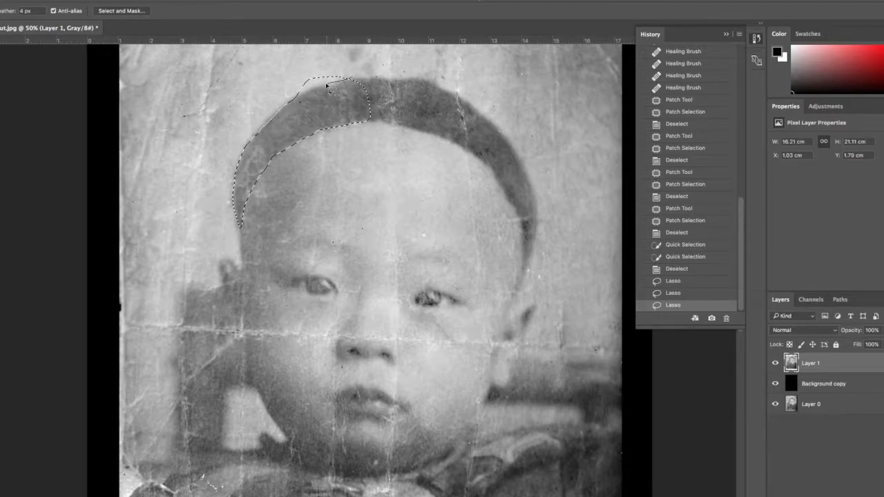
mouse_move(312, 97)
left_mouse_down()
mouse_move(285, 97)
mouse_move(291, 80)
mouse_move(346, 74)
left_mouse_up()
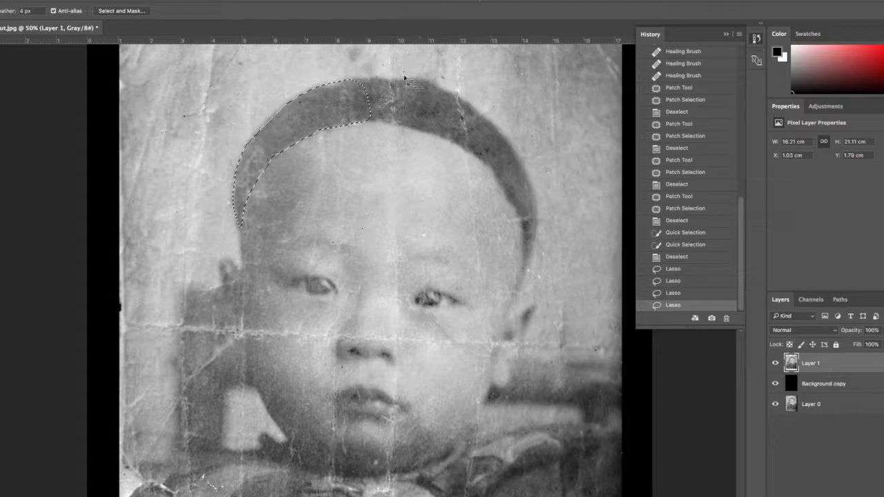
left_click_drag(335, 92, 387, 79)
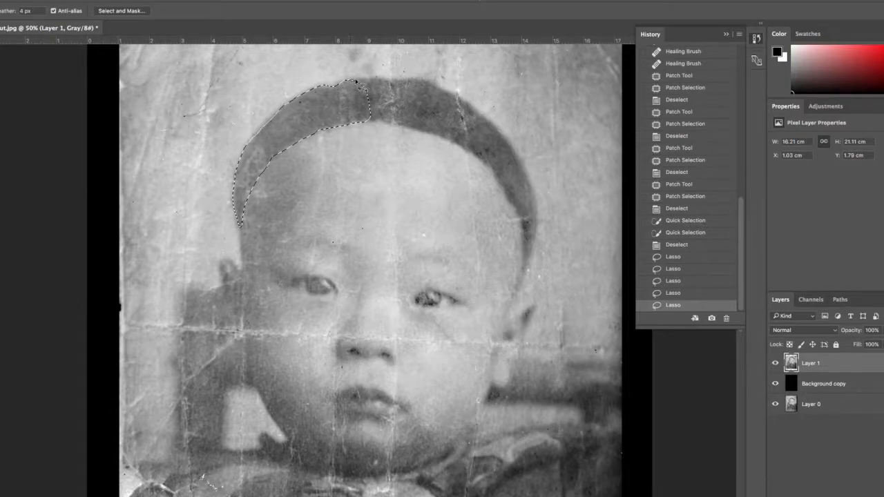
mouse_move(379, 81)
left_mouse_down()
mouse_move(456, 96)
mouse_move(469, 108)
mouse_move(465, 140)
mouse_move(338, 110)
left_mouse_up()
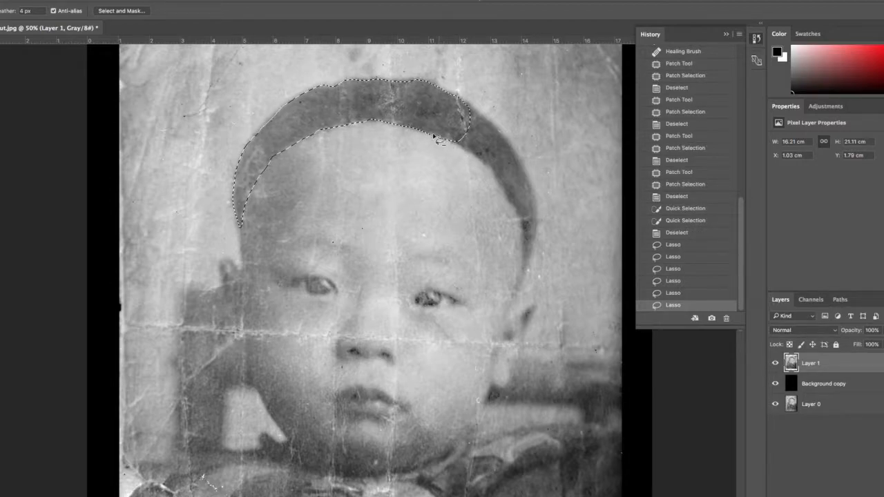
Continue the Lasso selection down the right side of the hair to its tip near the ear, refining the edges.
left_click_drag(431, 138, 457, 147)
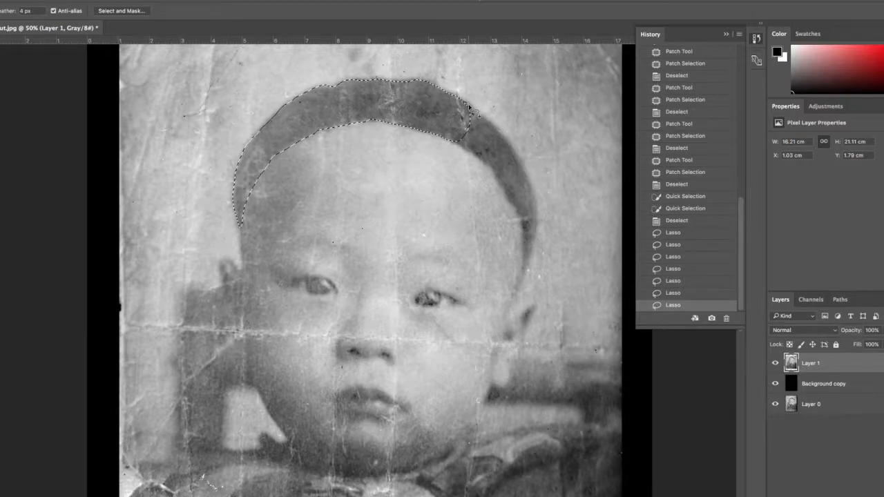
mouse_move(480, 115)
left_mouse_down()
mouse_move(518, 158)
mouse_move(532, 205)
mouse_move(506, 198)
mouse_move(490, 166)
mouse_move(446, 125)
left_mouse_up()
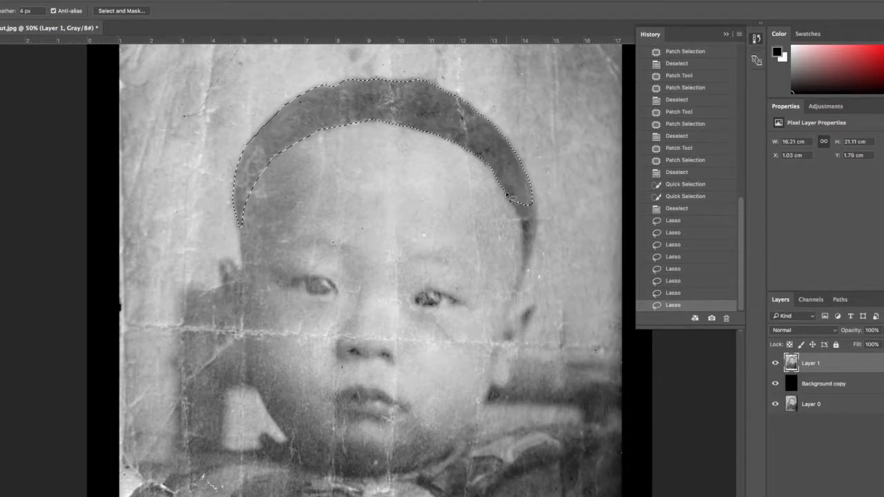
mouse_move(511, 202)
left_mouse_down()
mouse_move(530, 255)
mouse_move(541, 207)
mouse_move(525, 181)
left_mouse_up()
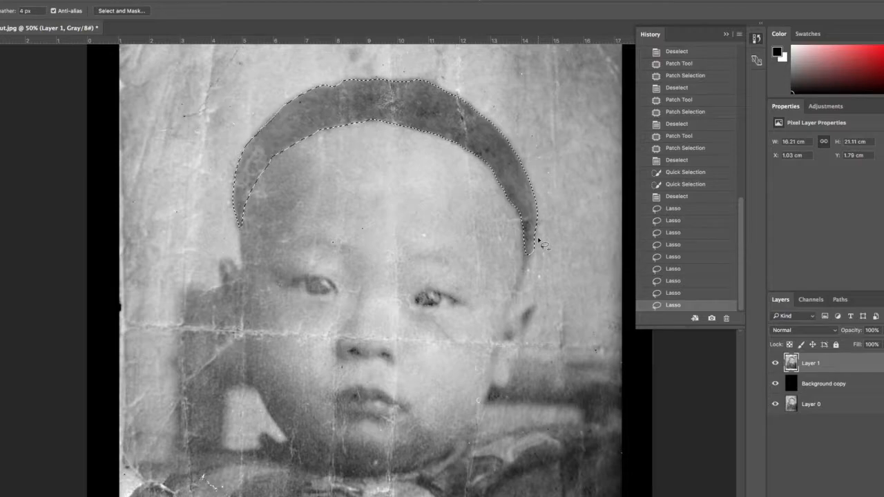
left_click_drag(539, 274, 537, 260)
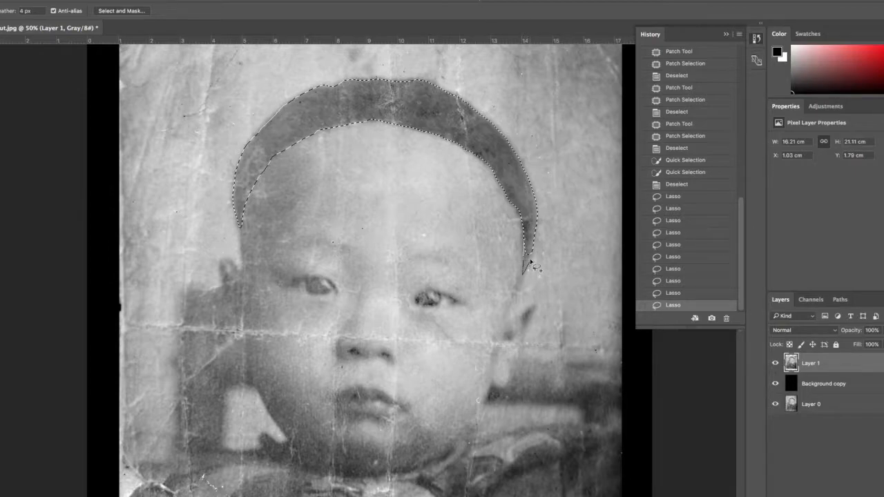
left_click_drag(538, 258, 537, 208)
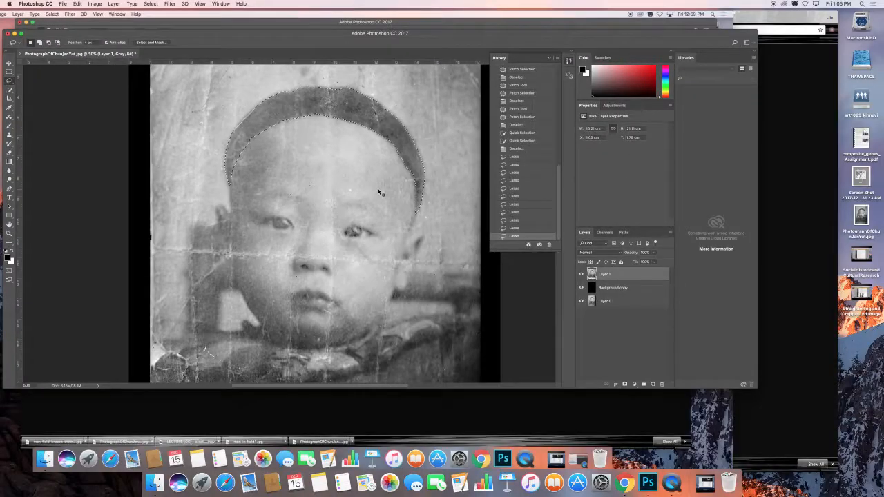
left_click(113, 4)
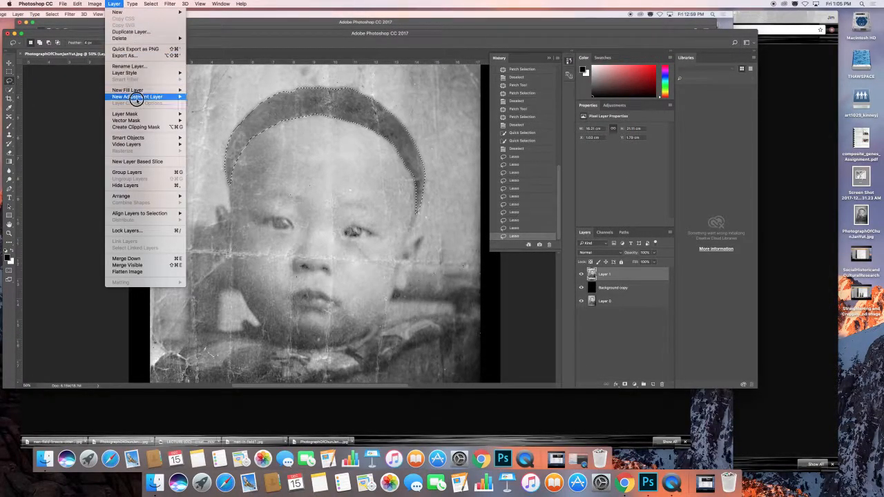
mouse_move(136, 98)
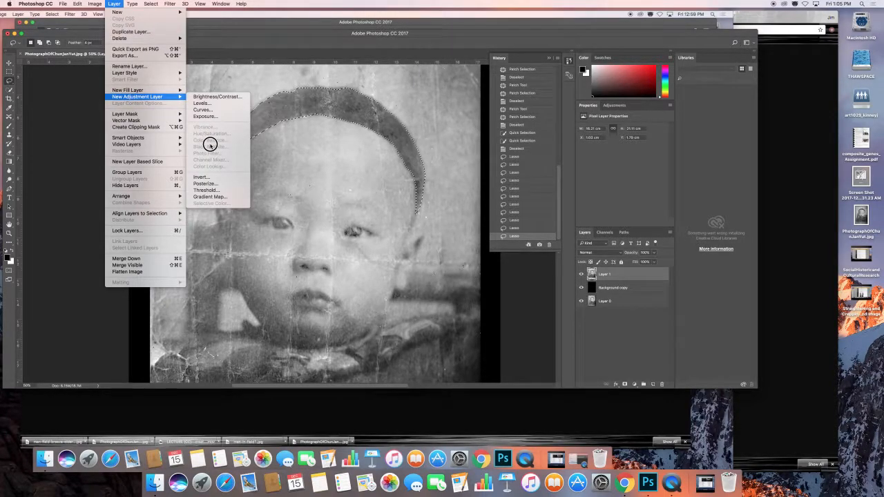
key("Escape")
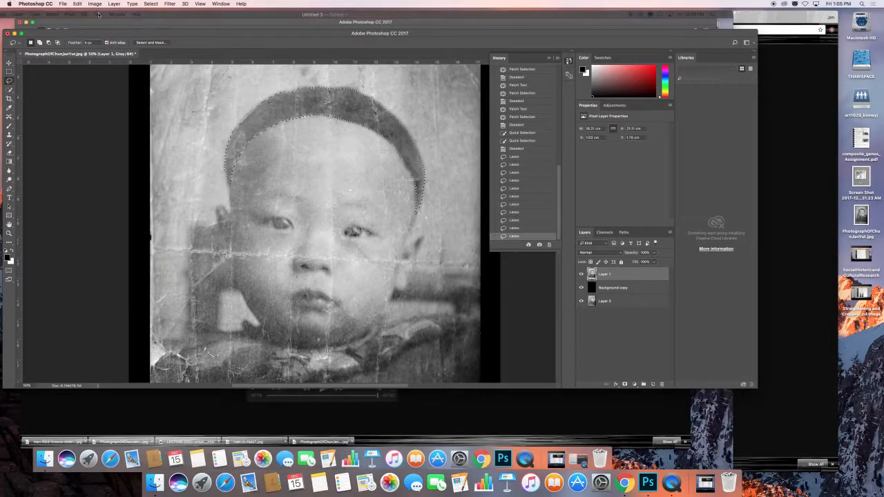
Convert the image from grayscale to RGB Color without merging the layers.
left_click(94, 3)
mouse_move(95, 11)
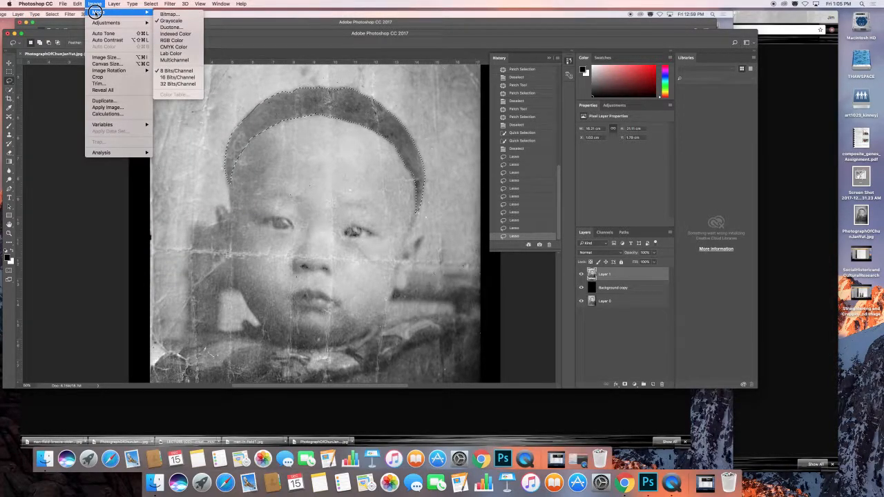
left_click(172, 40)
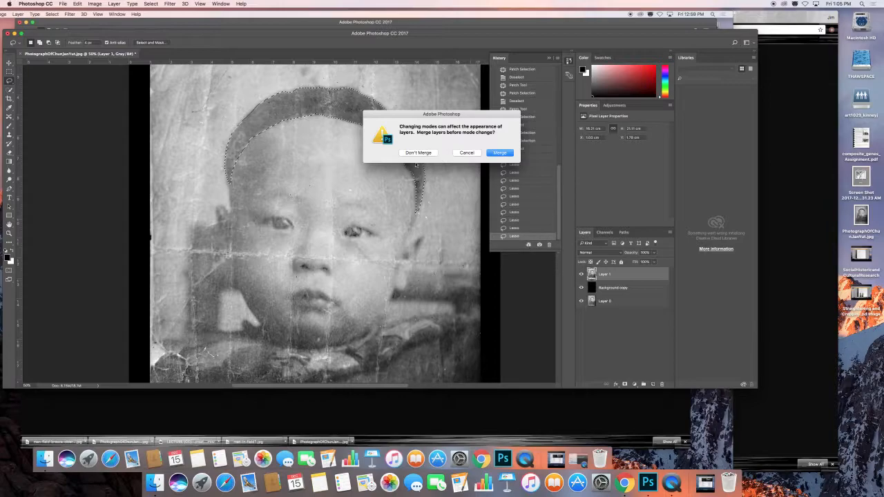
left_click(417, 153)
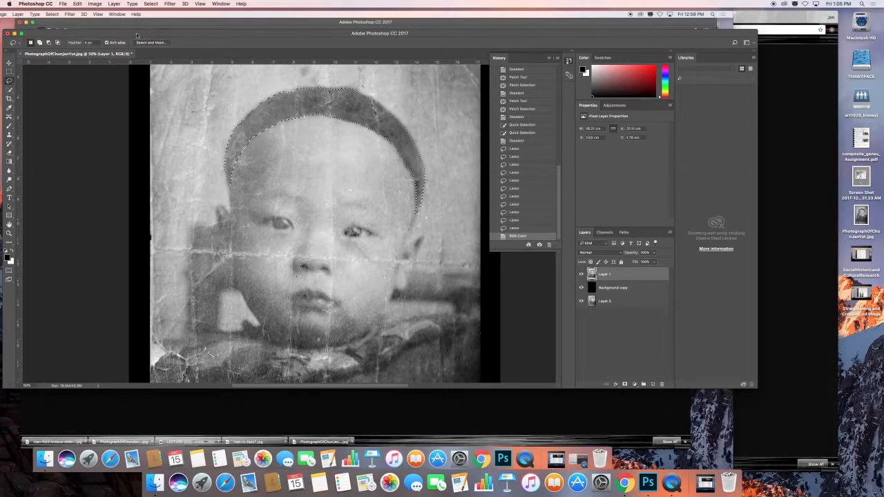
Add a Hue/Saturation adjustment layer masked to the hair selection, keeping the default layer options.
left_click(113, 4)
mouse_move(130, 97)
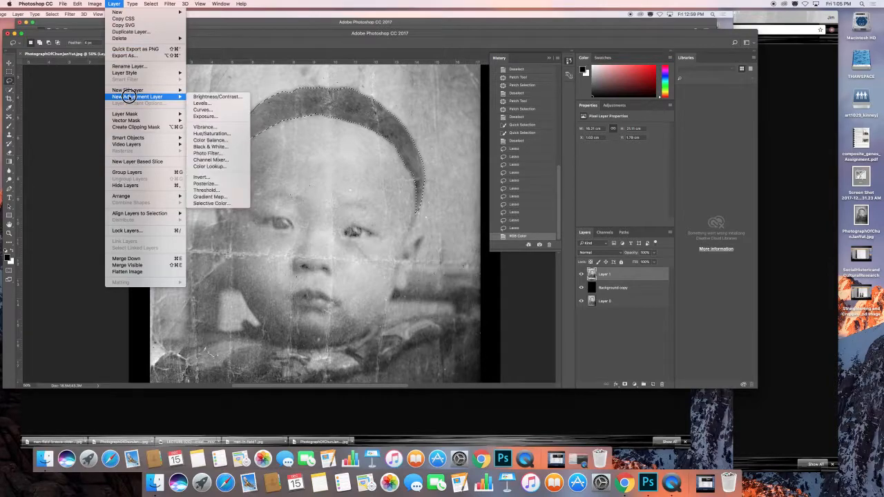
left_click(224, 133)
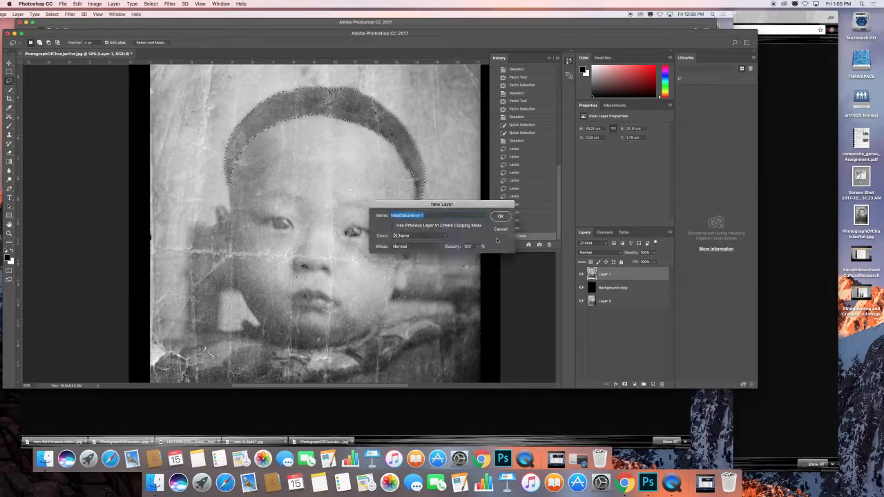
left_click(501, 215)
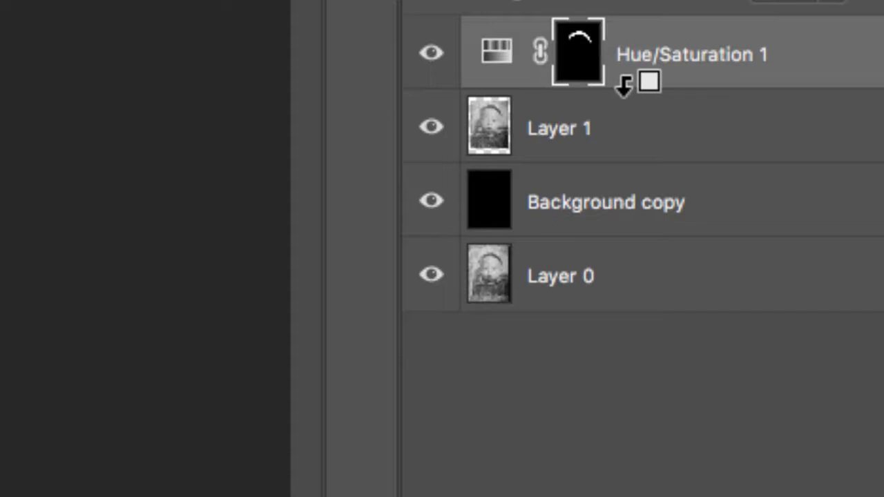
Clip the Hue/Saturation adjustment layer to Layer 1, releasing and recreating the clipping mask once.
left_click(621, 84, "alt")
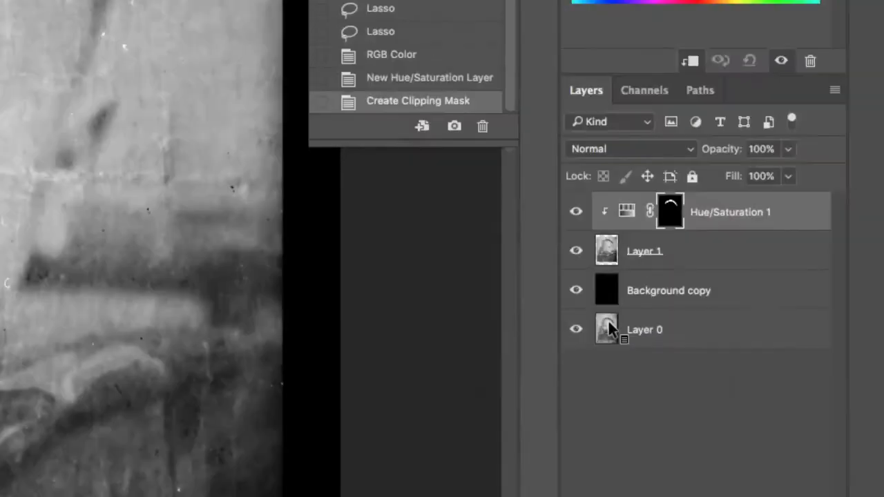
left_click(727, 225, "alt")
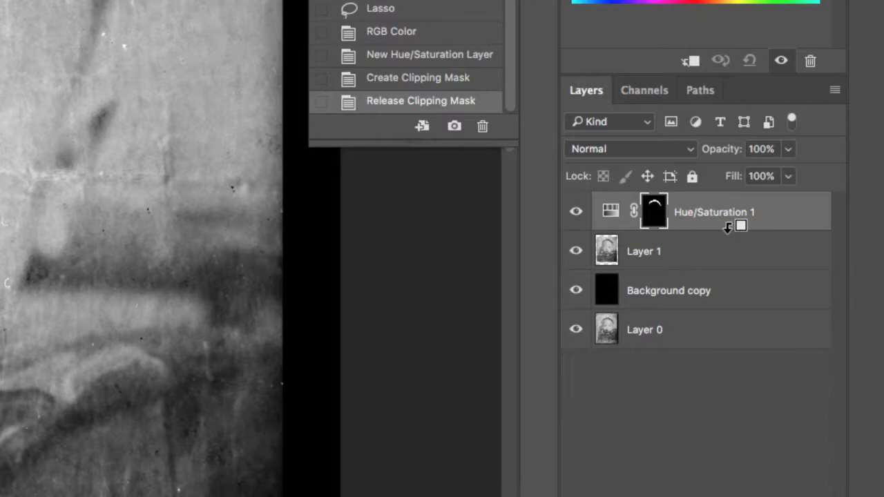
left_click(728, 226, "alt")
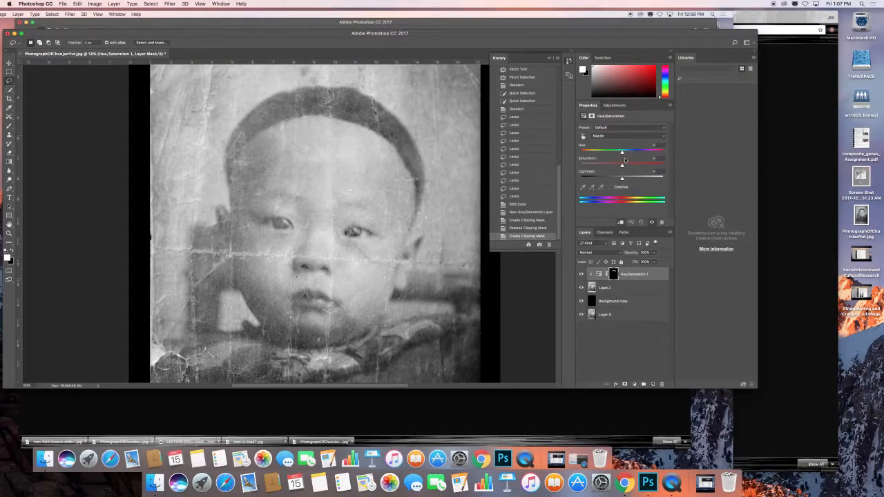
Colorize the hair in the Hue/Saturation adjustment with hue 2 and saturation 16.
mouse_move(622, 151)
left_mouse_down()
mouse_move(605, 153)
mouse_move(622, 154)
left_mouse_up()
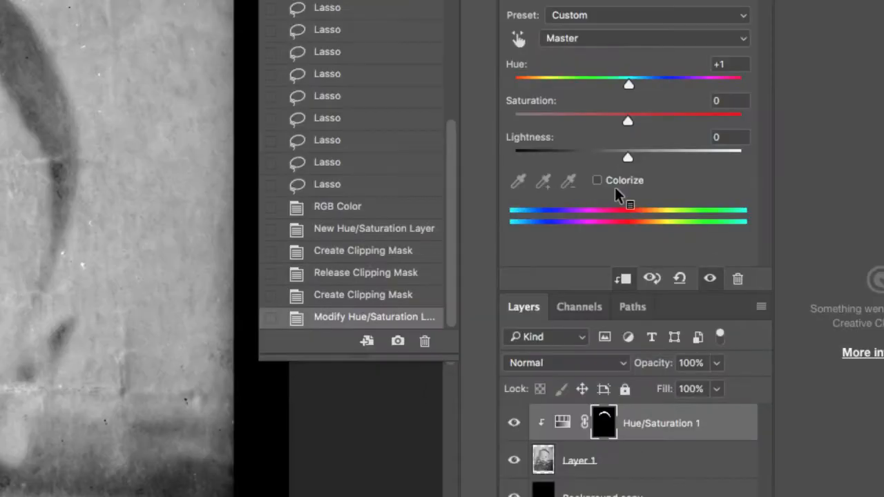
left_click(598, 180)
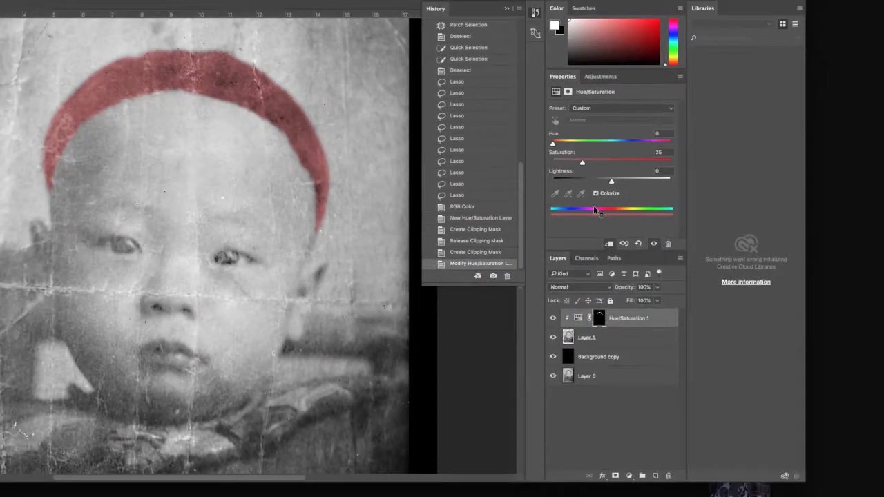
left_click_drag(553, 144, 568, 169)
mouse_move(568, 163)
left_mouse_down()
mouse_move(656, 171)
mouse_move(571, 172)
left_mouse_up()
Open the canvas size settings for the whole portrait and set the measurement units to inches.
left_click_drag(355, 306, 367, 187)
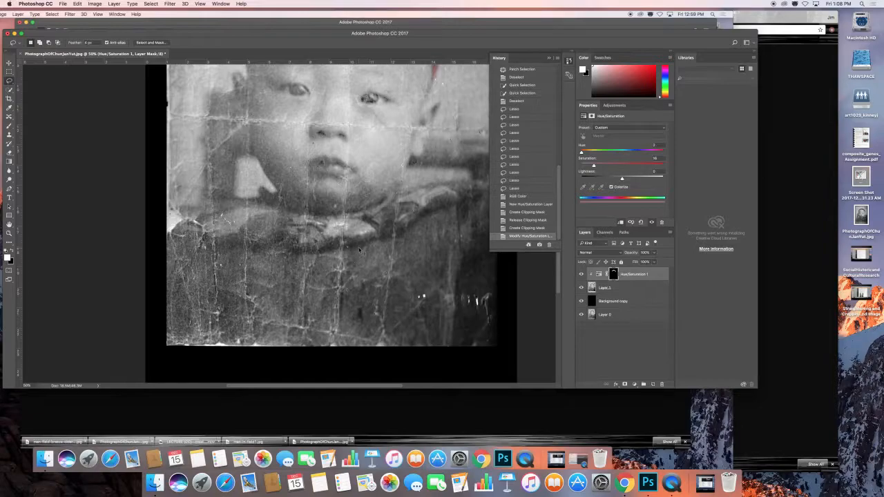
key("super+0")
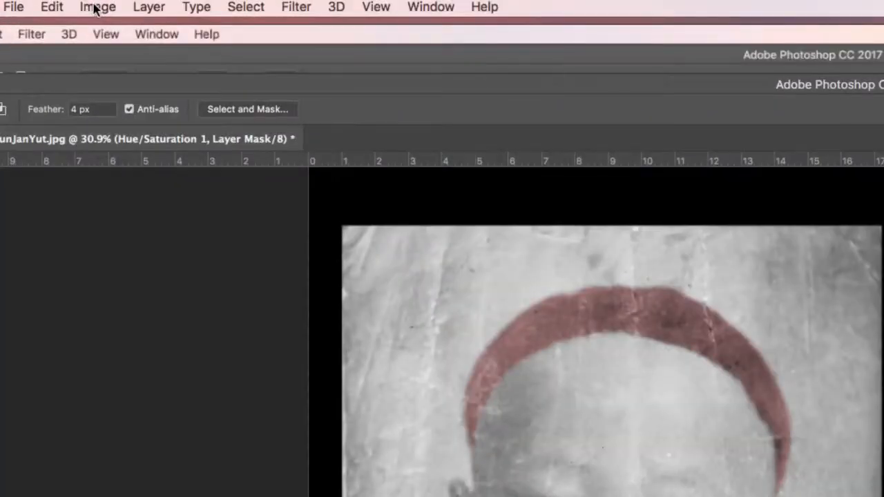
left_click(94, 4)
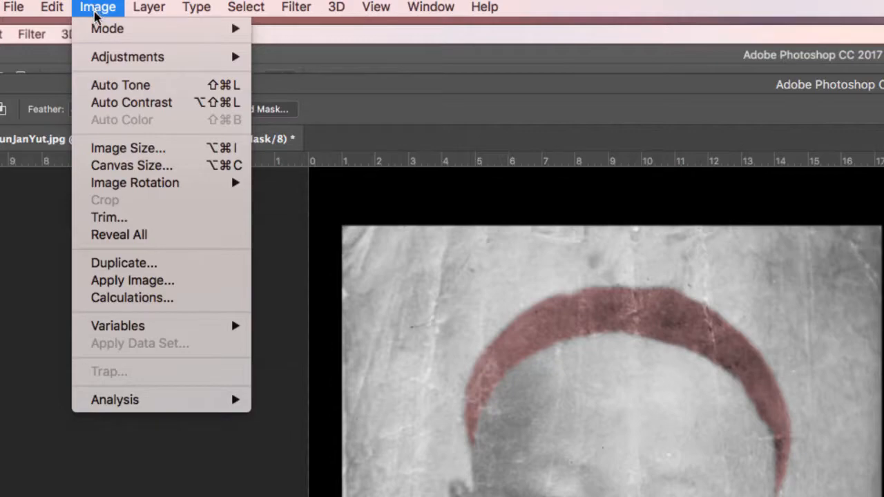
left_click(208, 165)
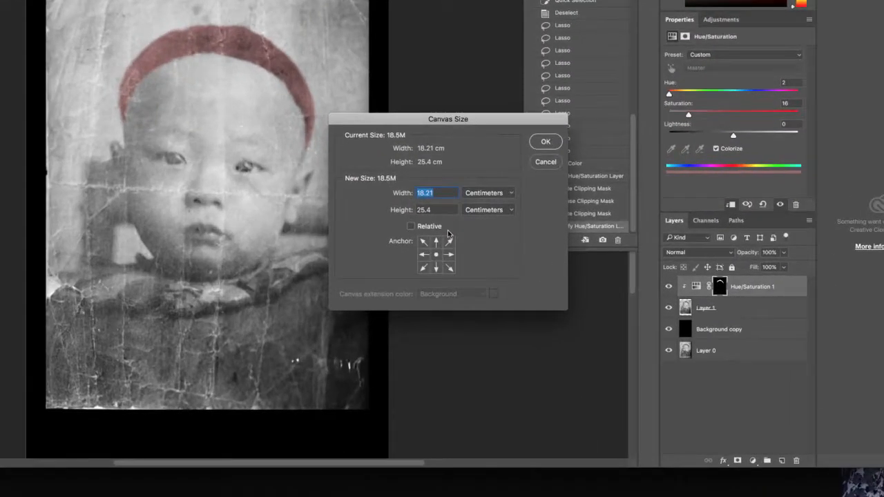
left_click(459, 215)
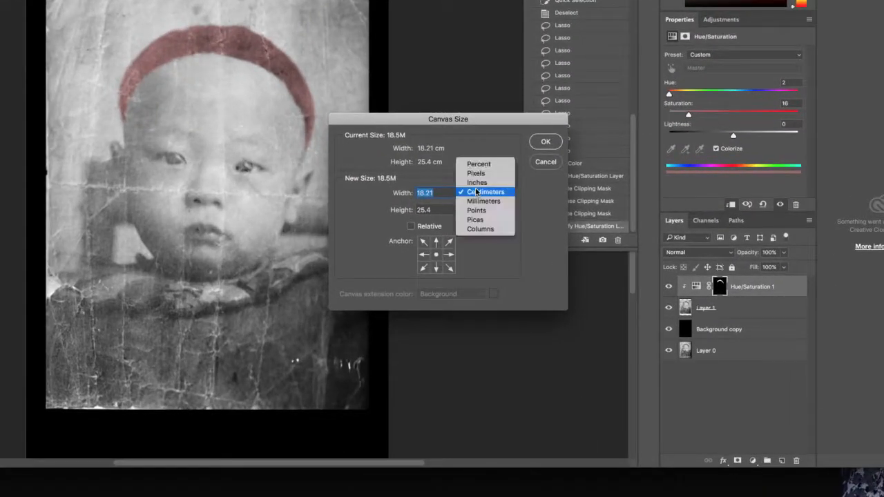
left_click(476, 191)
left_click(476, 192)
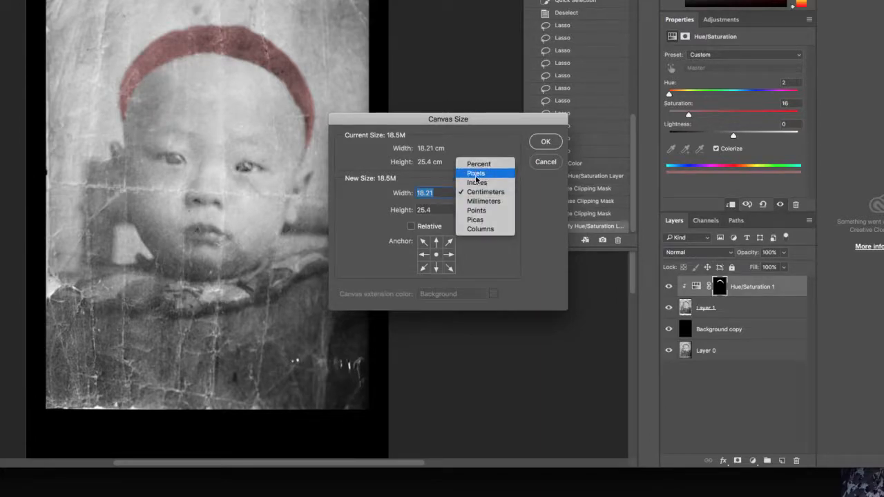
left_click(477, 183)
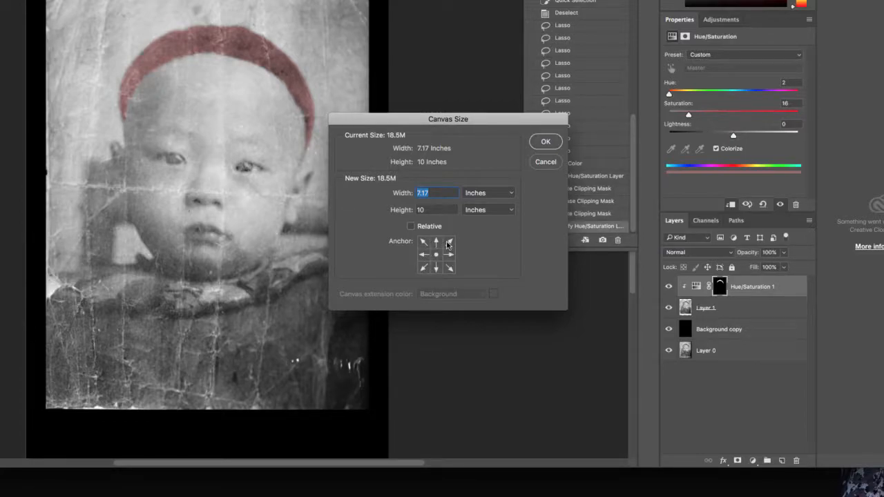
Enlarge the canvas to 15 inches wide and 11 inches high, anchoring the existing image at the top-left corner.
left_click(423, 256)
left_click(424, 243)
type("15")
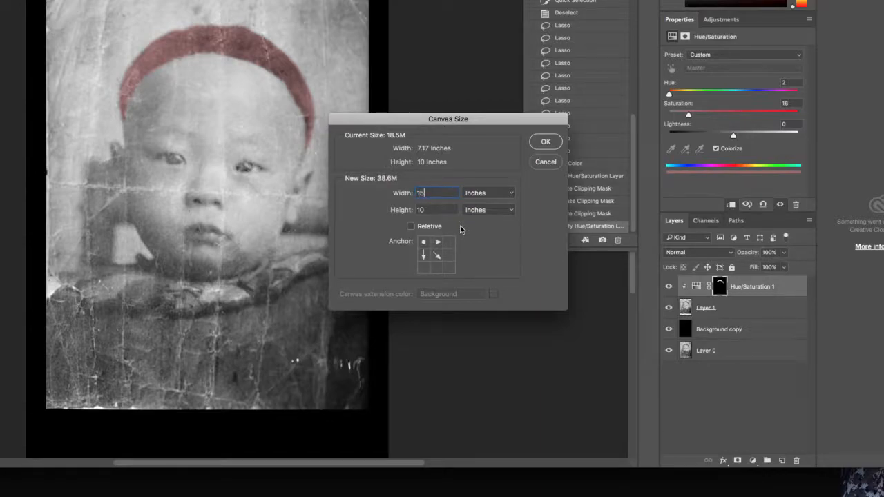
key("Tab")
type("11")
left_click(539, 142)
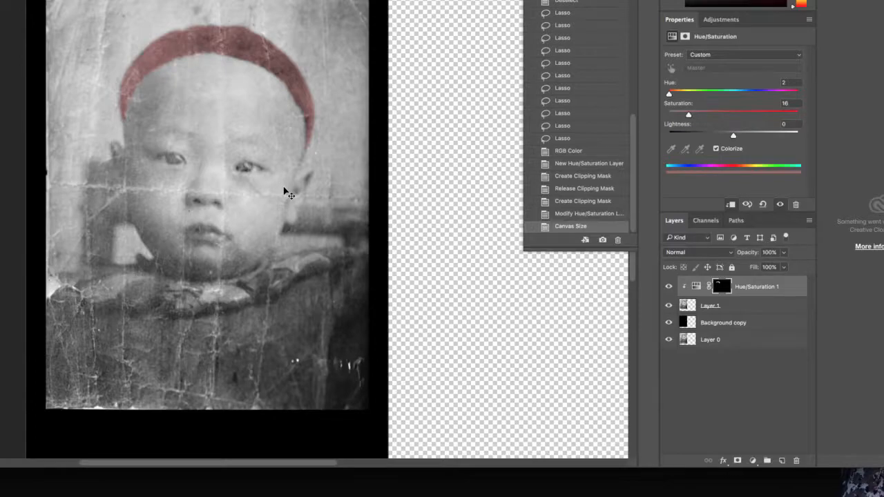
Add a new empty layer and place it beneath Layer 0 at the bottom of the layer stack.
scroll(284, 192, "right", 6)
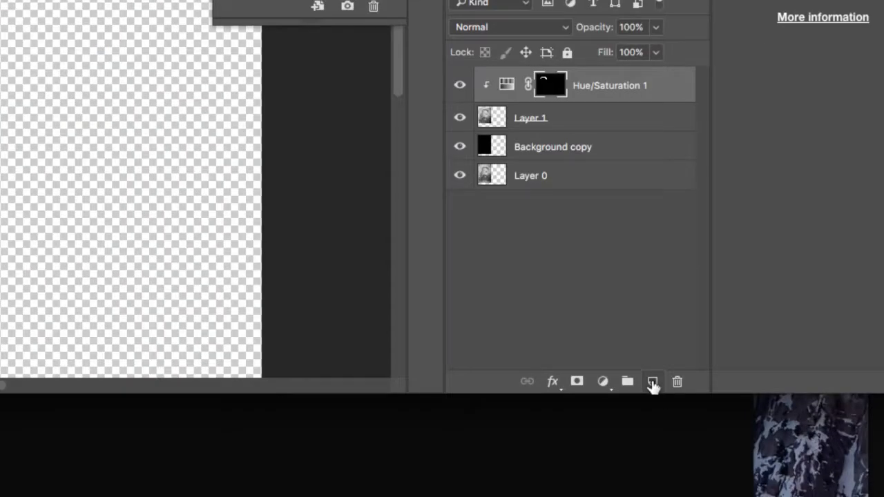
left_click(653, 384)
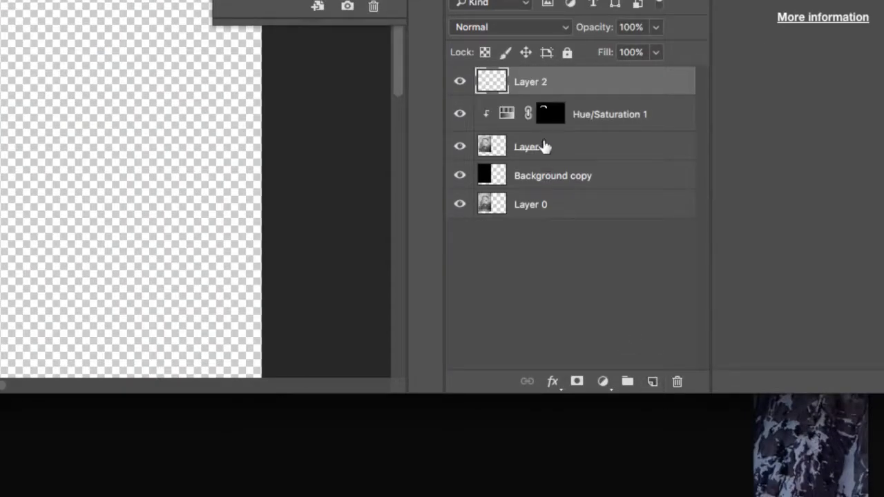
left_click_drag(561, 91, 558, 220)
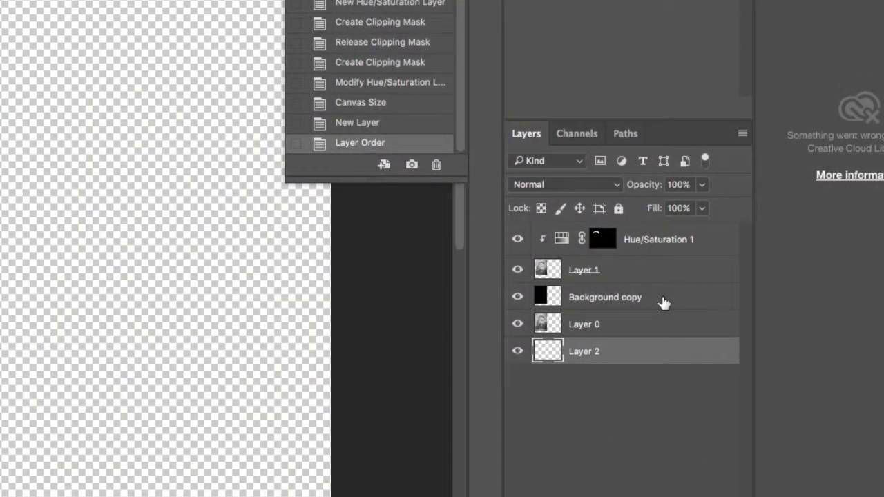
Delete the Background copy layer and fill the empty Layer 2 with black.
left_click(660, 296)
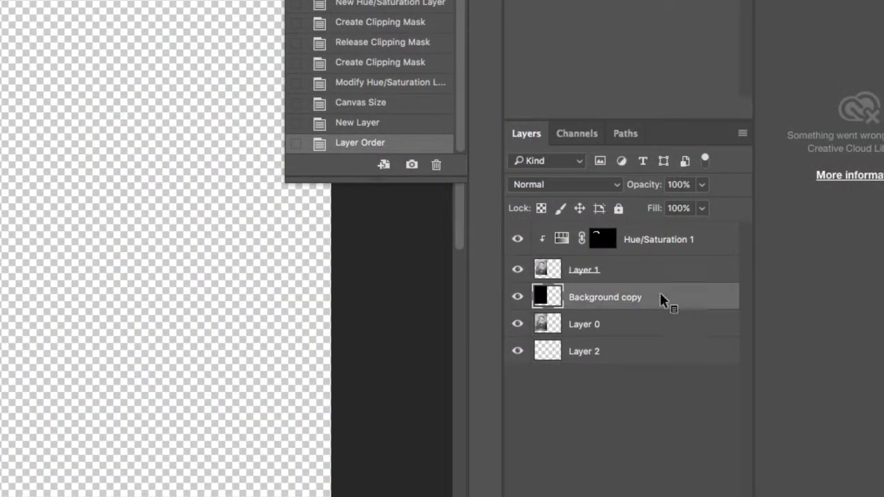
left_click_drag(660, 295, 743, 397)
left_click_drag(708, 354, 695, 418)
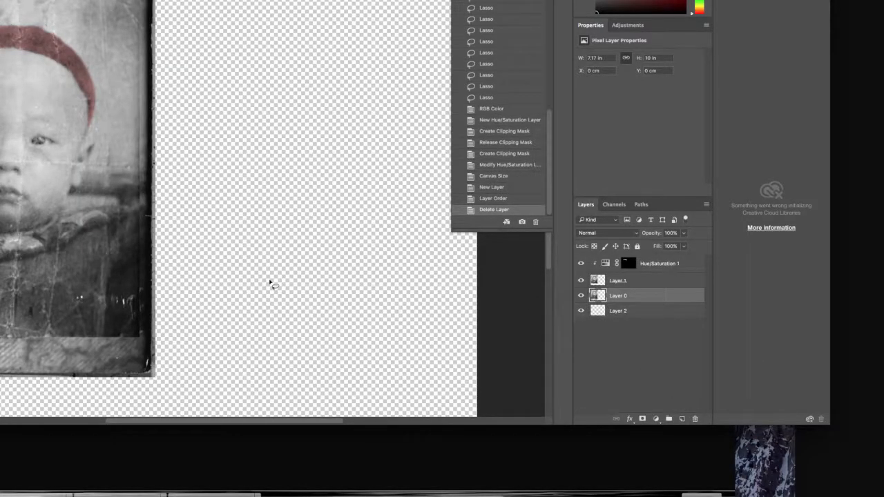
left_click(636, 313)
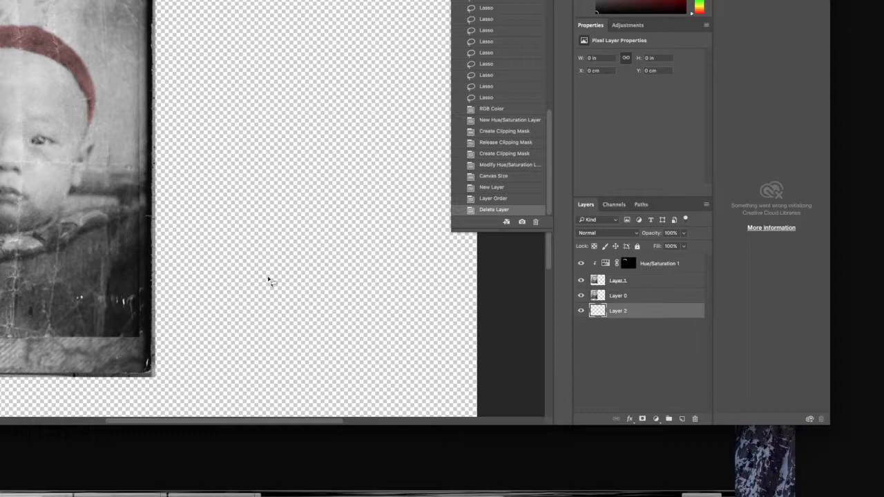
key("alt+BackSpace")
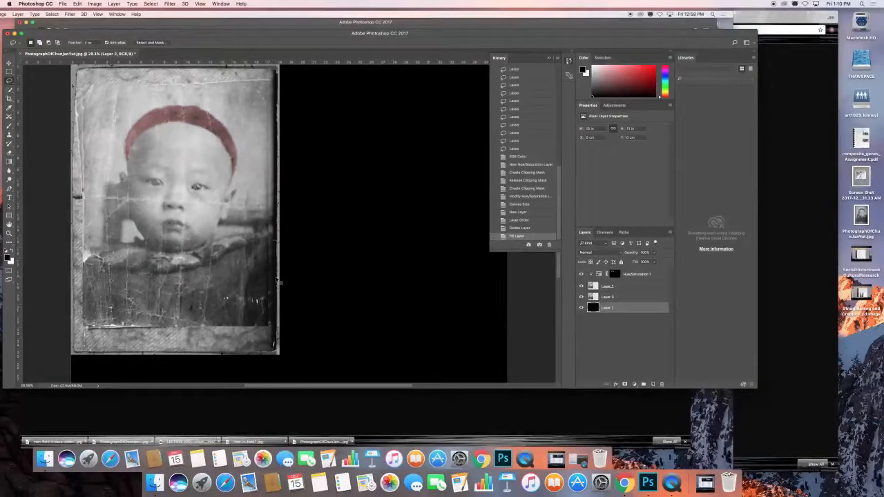
Try moving Layer 1 on its own with the Move tool, and undo the move.
left_click(9, 62)
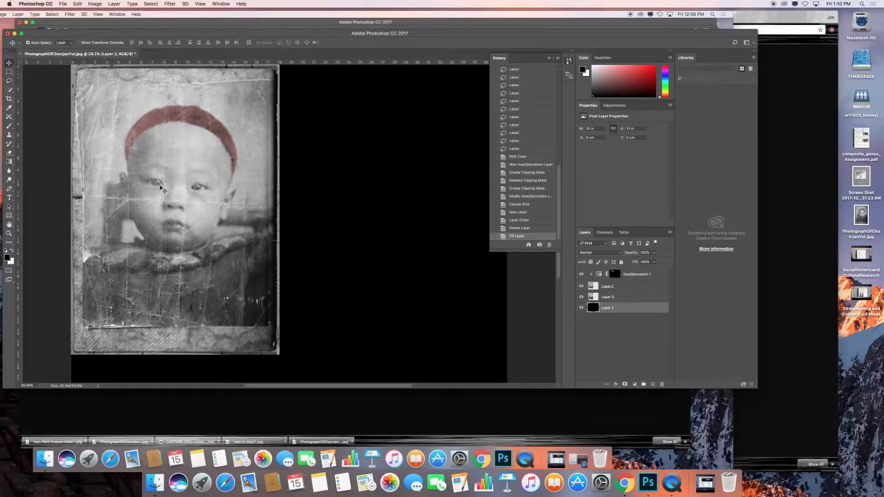
left_click_drag(181, 210, 205, 205)
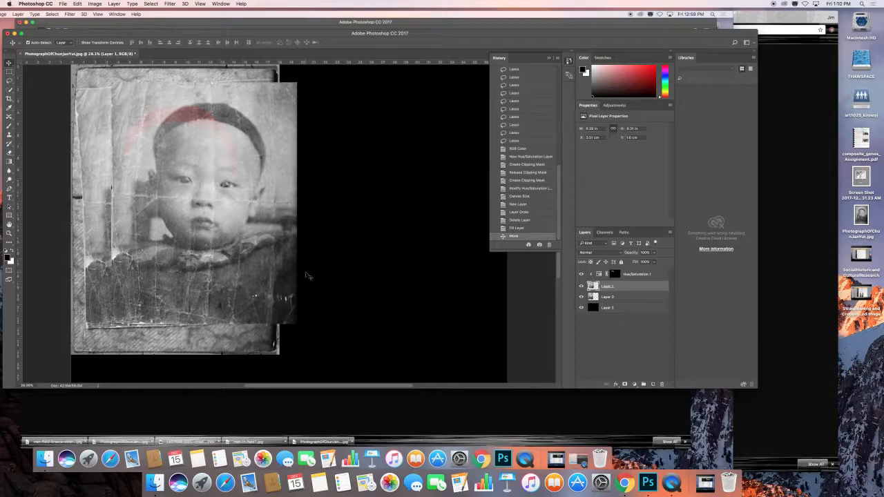
key("super+z")
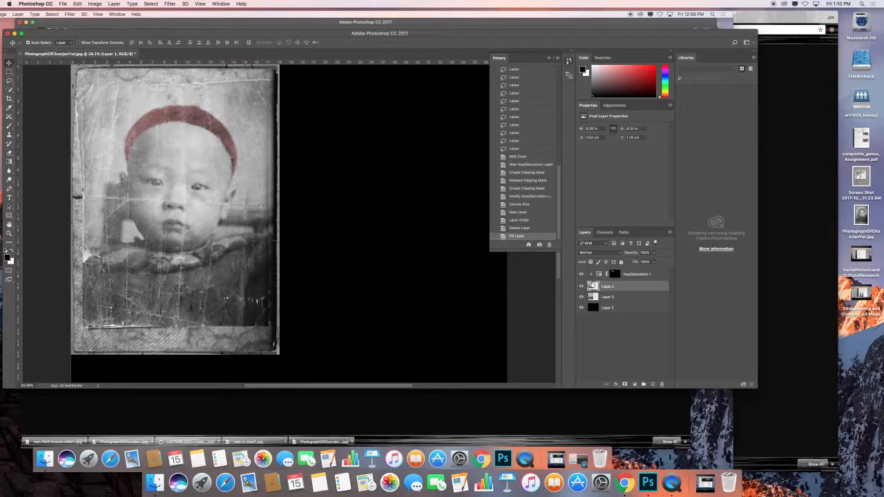
Group Layer 1 and its clipped Hue/Saturation 1 layer, keeping the default group options.
left_click(631, 274, "shift")
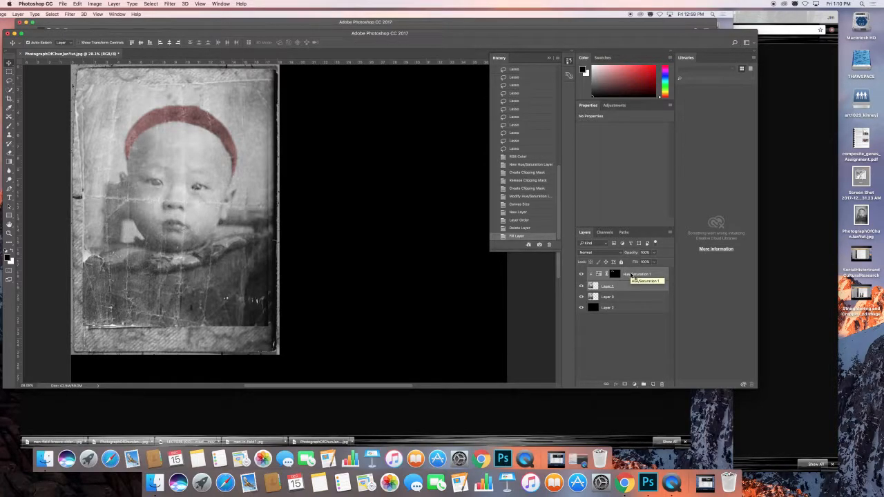
right_click(631, 275)
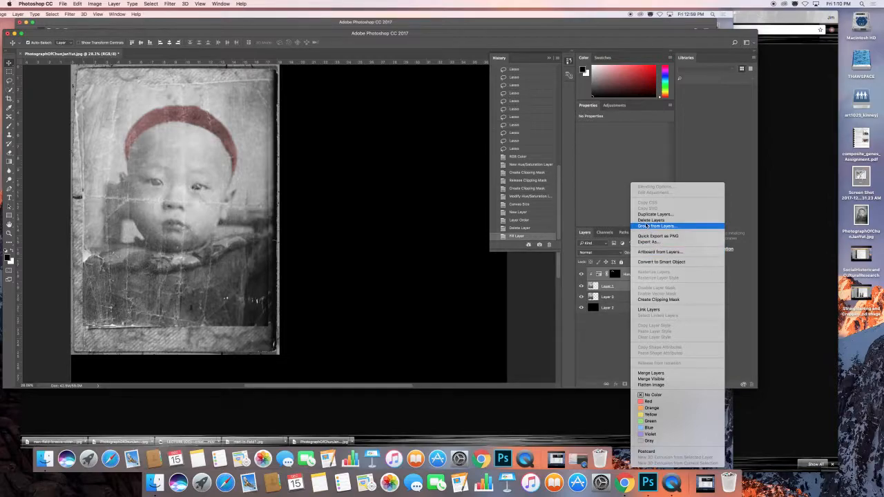
left_click(646, 225)
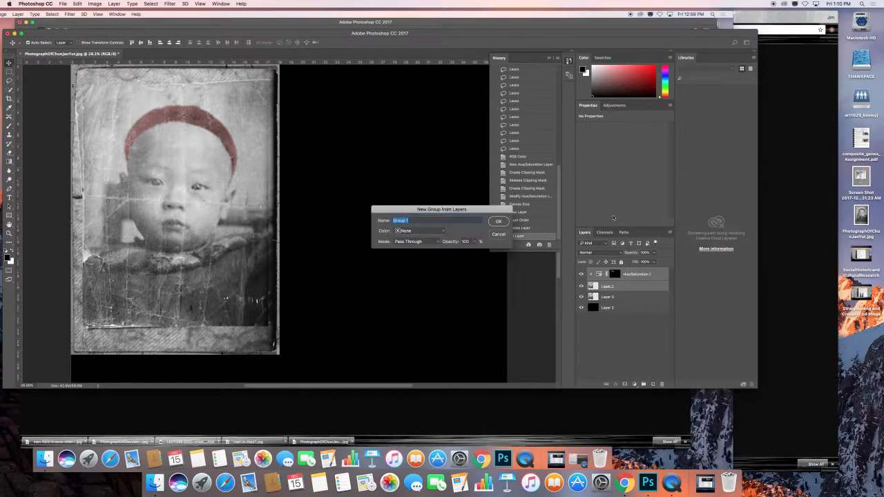
left_click(496, 221)
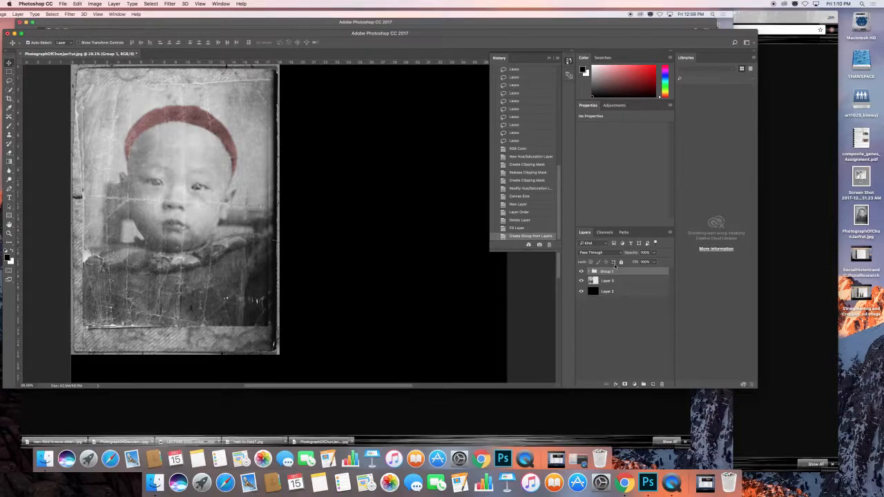
Try moving the grouped portrait on the canvas, undo the move, and collapse and re-expand the group.
left_click_drag(165, 194, 209, 197)
key("super+z")
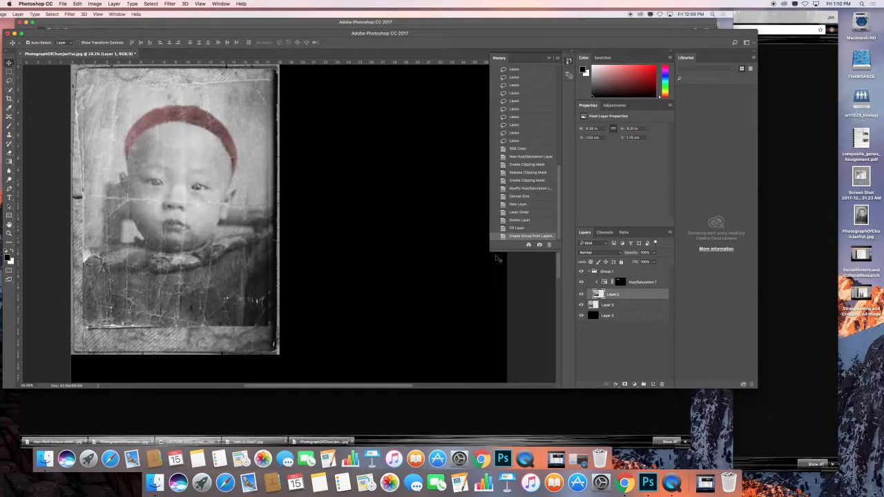
left_click(591, 271)
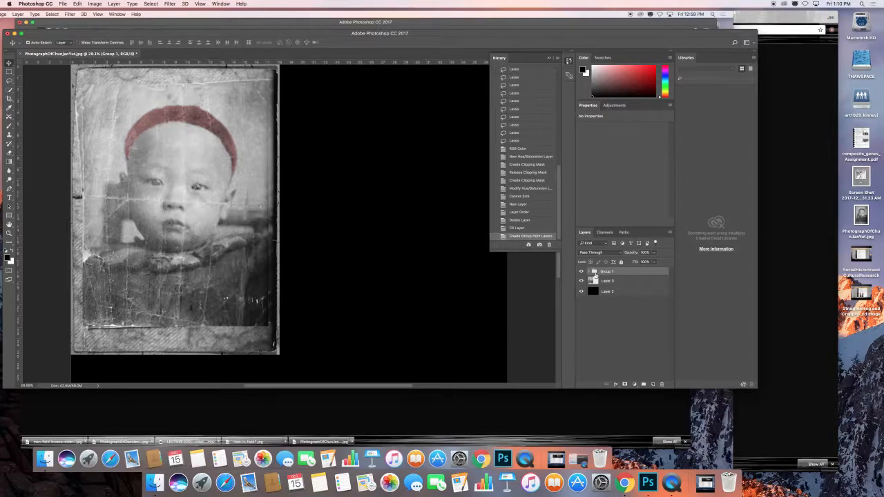
left_click(590, 272)
Move Layer 1 together with its Hue/Saturation 1 layer onto the empty black area beside the original photograph.
left_click(638, 294)
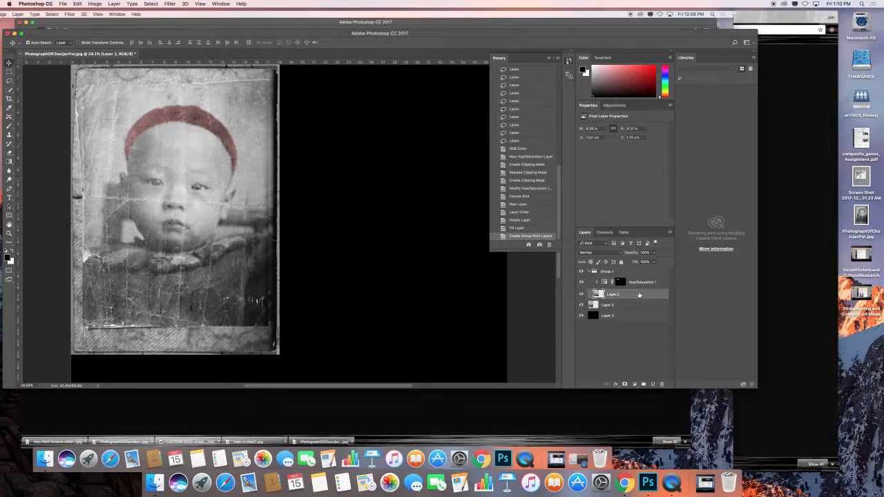
left_click(660, 283)
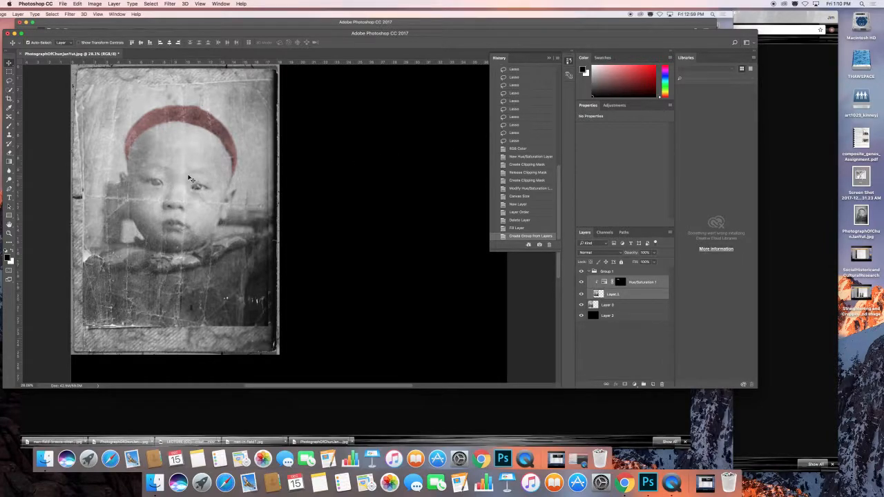
left_click_drag(194, 176, 421, 181)
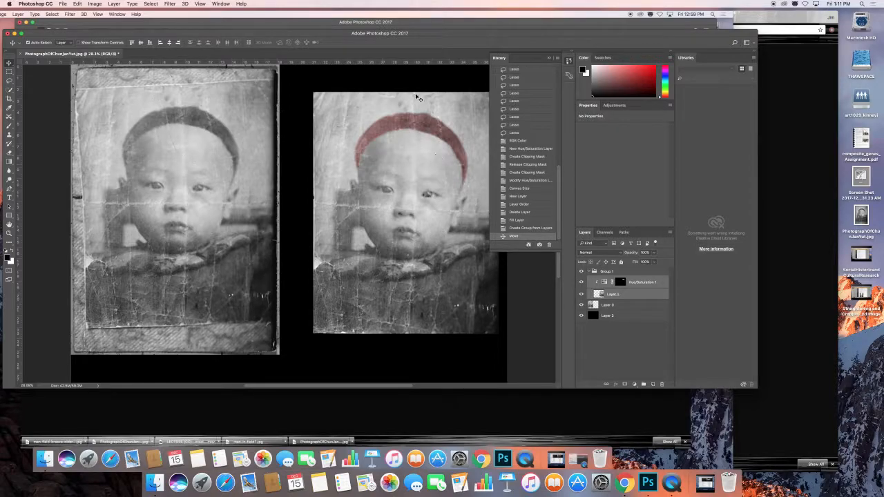
Scale Layer 0 down with Free Transform to about 15.2 by 21.2 cm, matching the height of the tinted portrait.
scroll(420, 98, "left", 2)
left_click(616, 305)
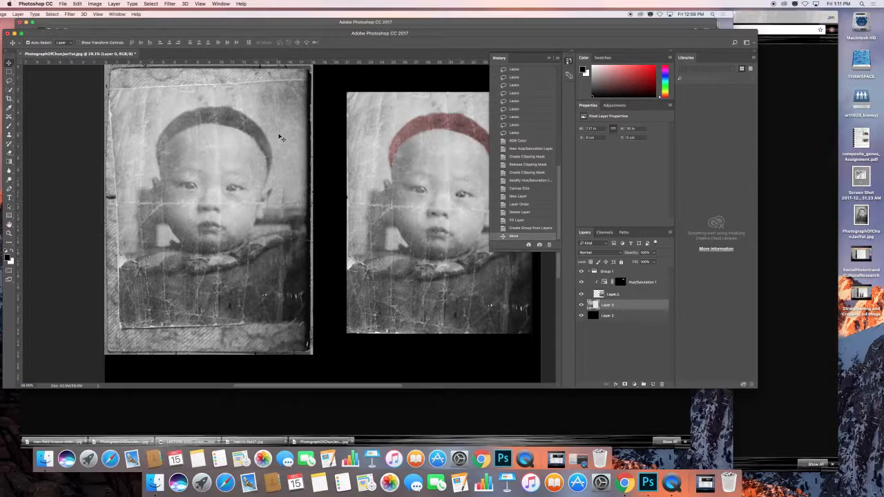
key("super+t")
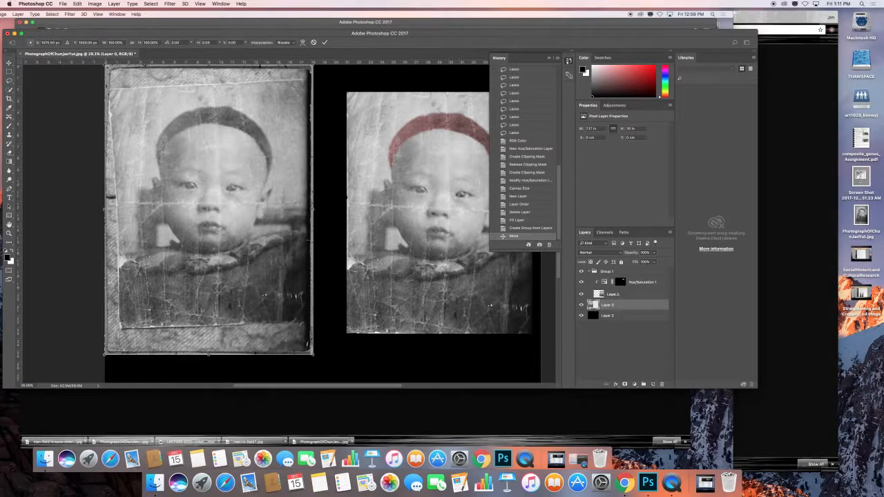
left_click_drag(105, 66, 134, 87)
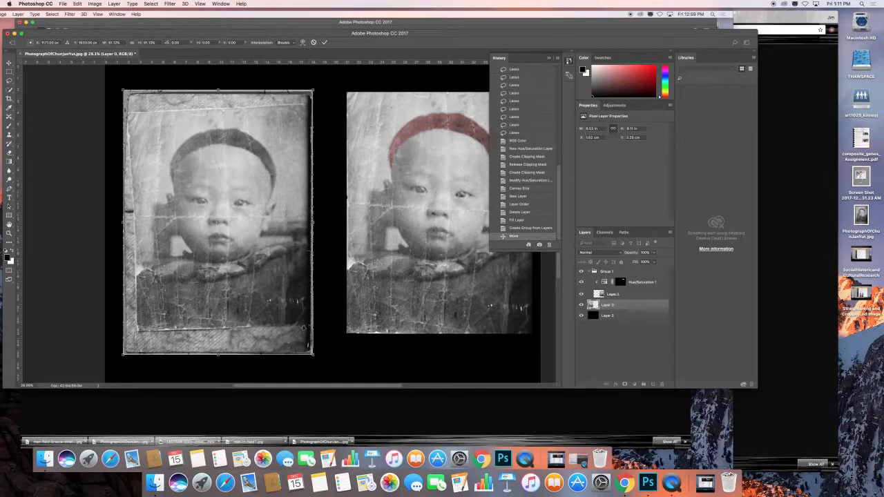
left_click_drag(312, 356, 299, 334)
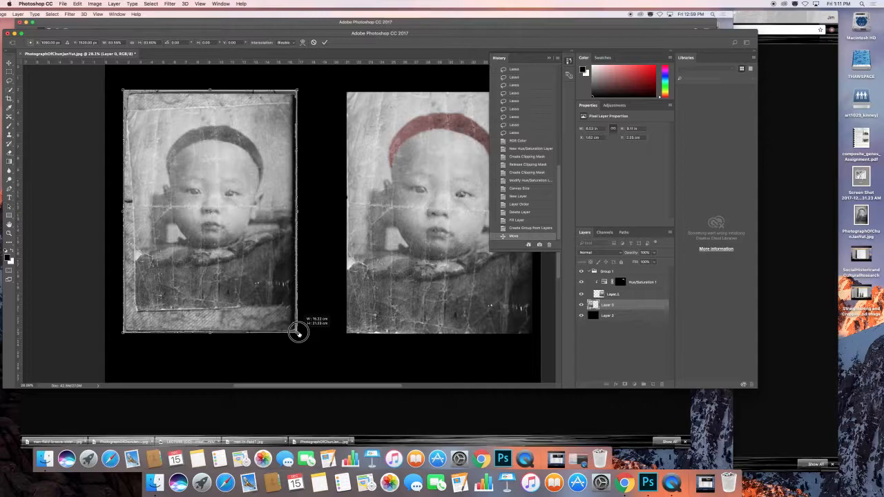
left_click_drag(298, 333, 298, 334)
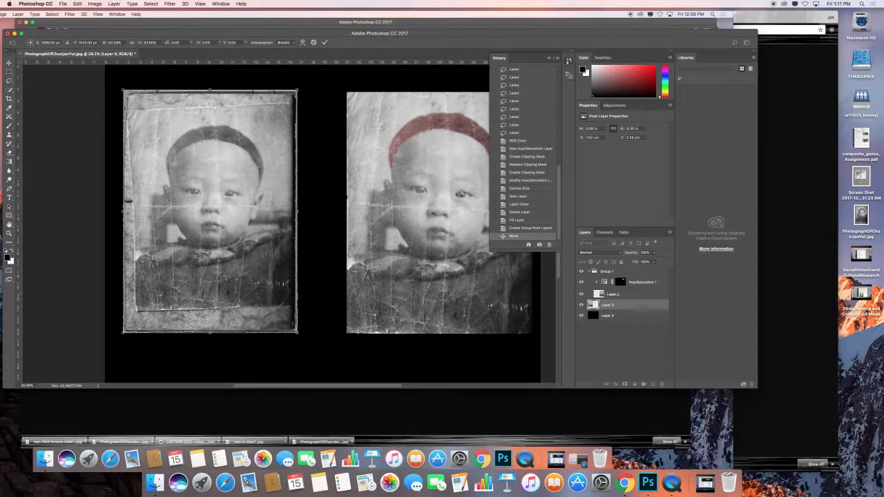
Commit the Free Transform scaling of Layer 0.
right_click(455, 193)
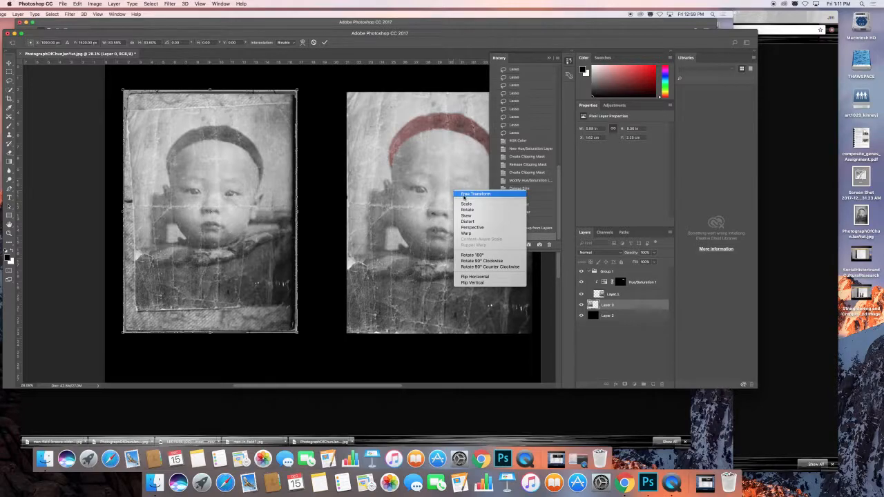
right_click(420, 198)
right_click(422, 198)
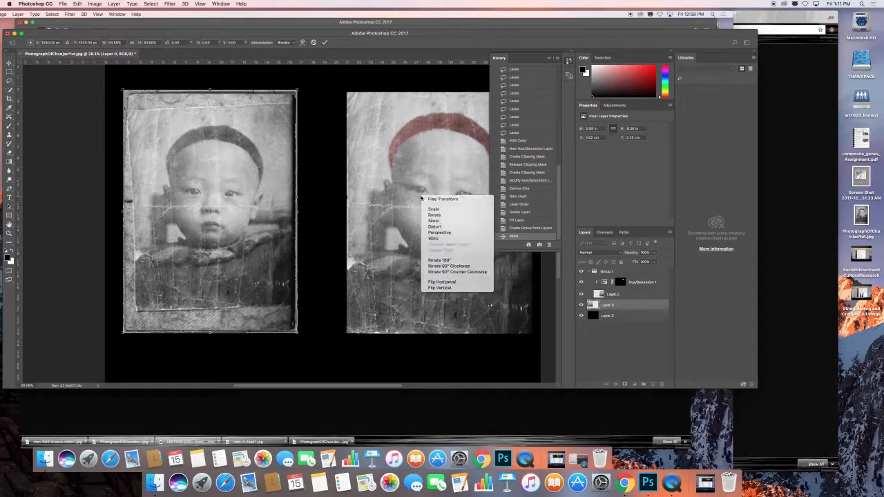
left_click(191, 199)
key("Return")
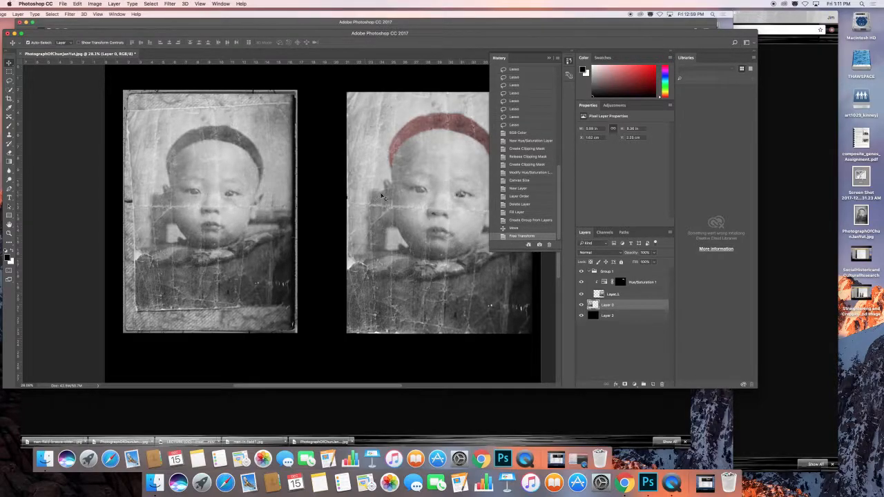
Select Layer 1 on the canvas and nudge the tinted portrait slightly up and toward the original photograph.
right_click(428, 196)
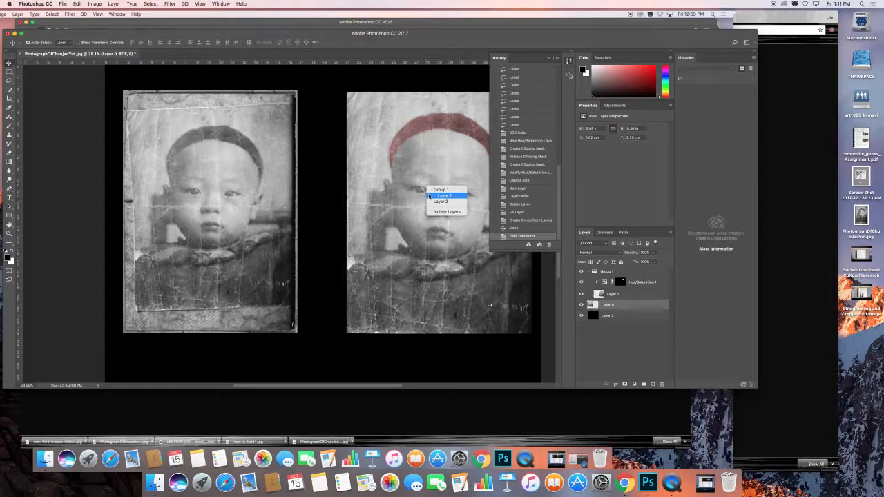
left_click(432, 196)
left_click_drag(456, 200, 447, 194)
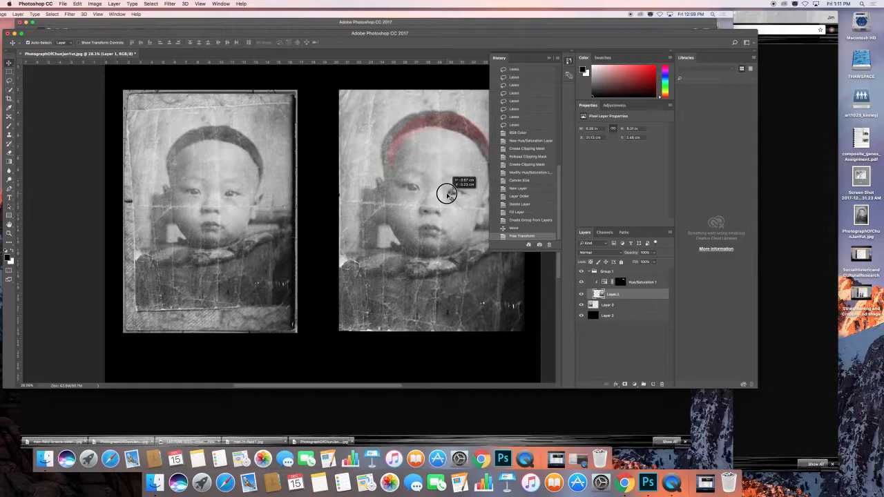
left_click_drag(447, 194, 446, 194)
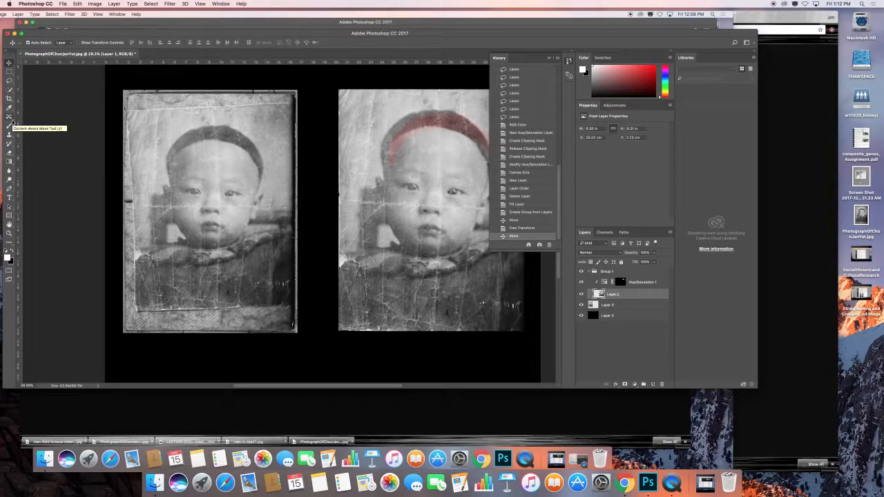
Add the caption BEFORE in 36 pt Myriad Pro Regular beneath the original photograph.
left_click(9, 198)
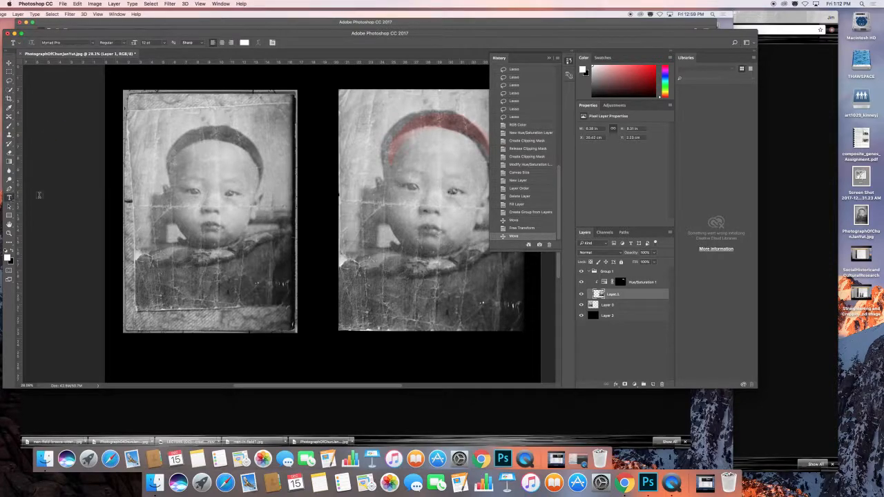
left_click(165, 43)
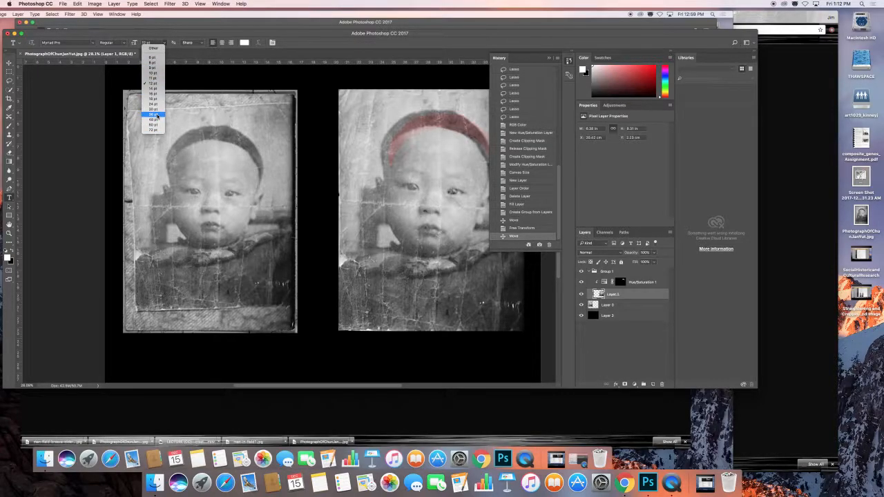
left_click(154, 114)
left_click(171, 358)
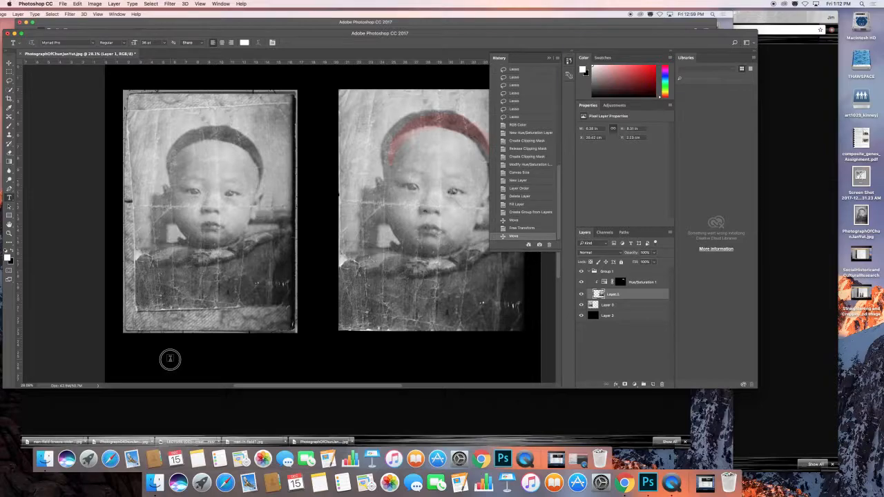
type("B")
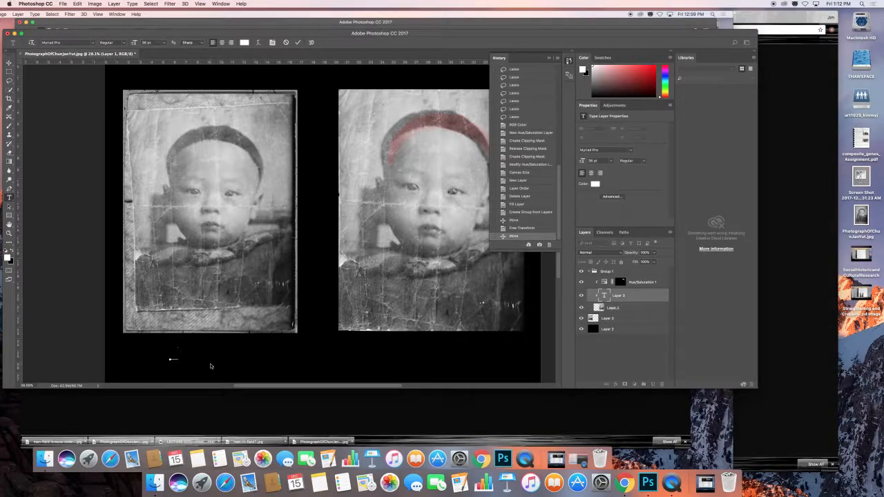
type("fore")
Select the entire BEFORE caption, keep white as the foreground colour, and commit the text.
key("super+a")
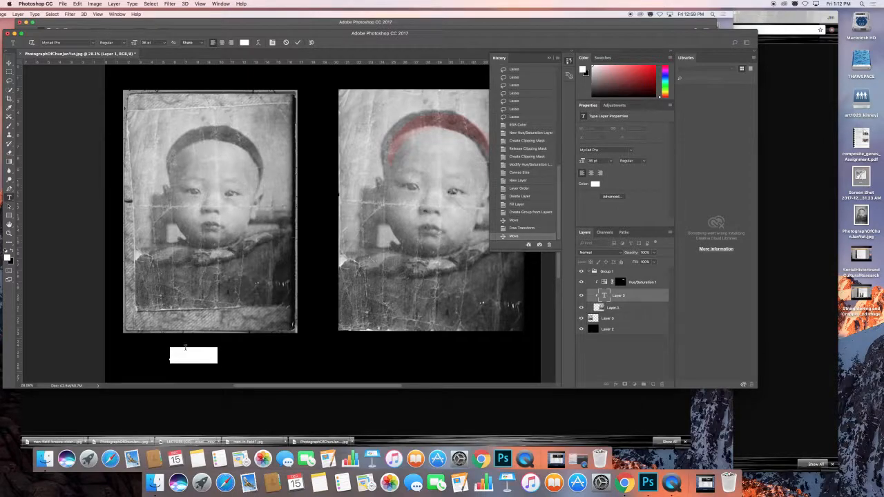
left_click(7, 257)
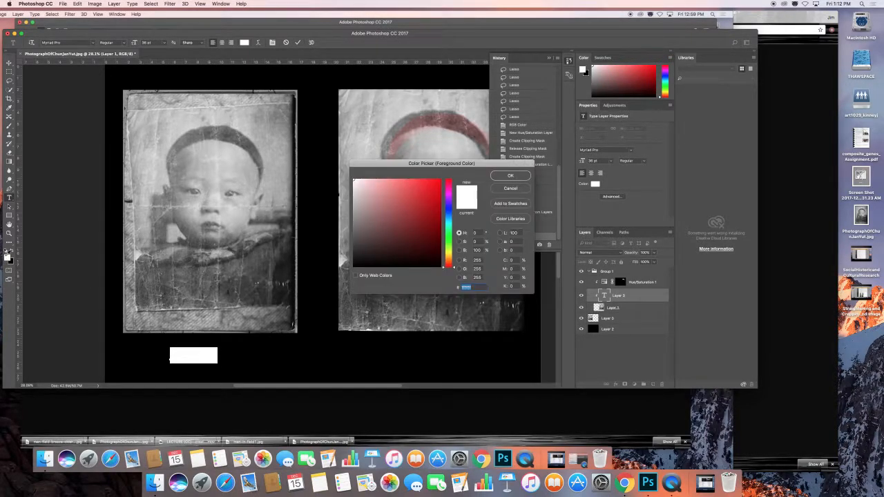
left_click(502, 176)
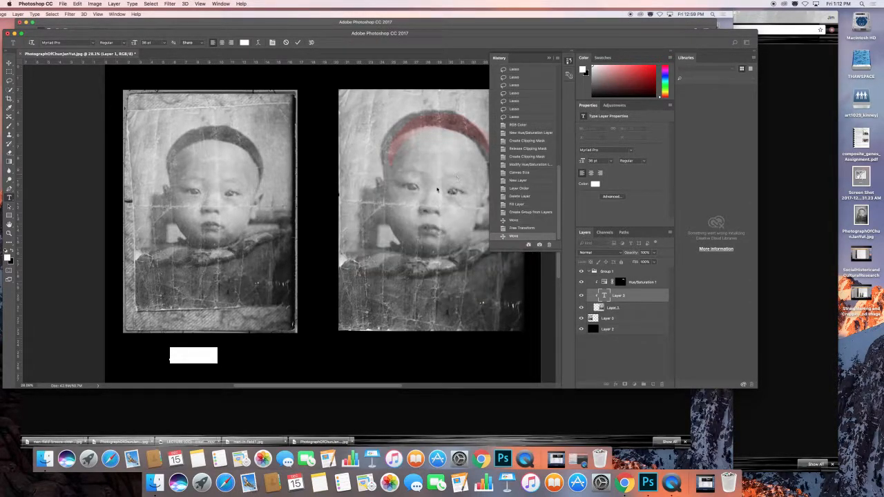
left_click(9, 61)
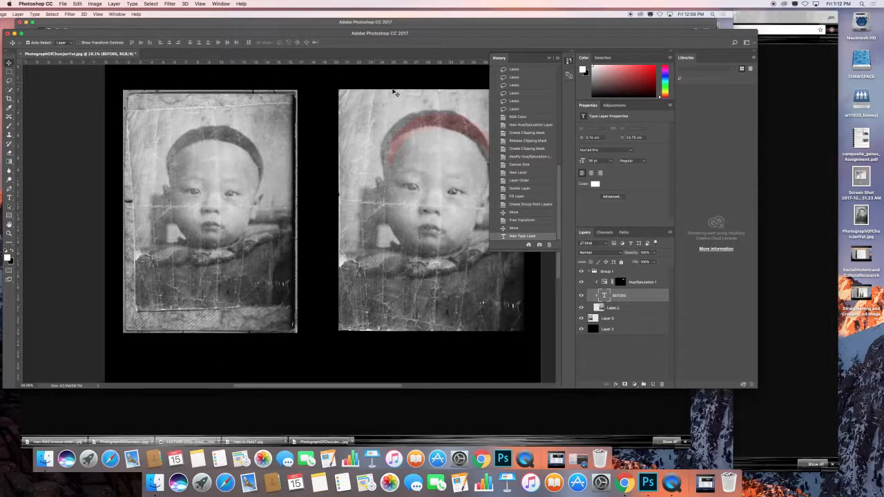
Release the BEFORE text layer from its clipping mask.
scroll(397, 94, "left", 1)
double_click(605, 297)
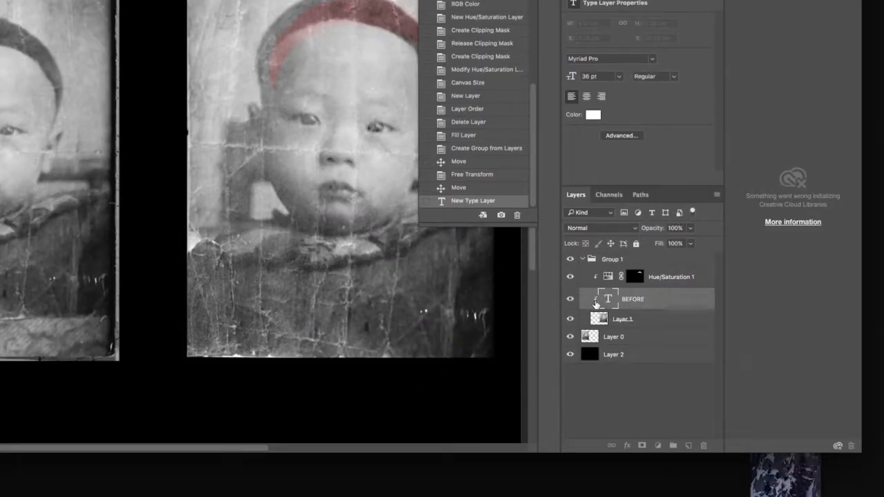
left_click(595, 305)
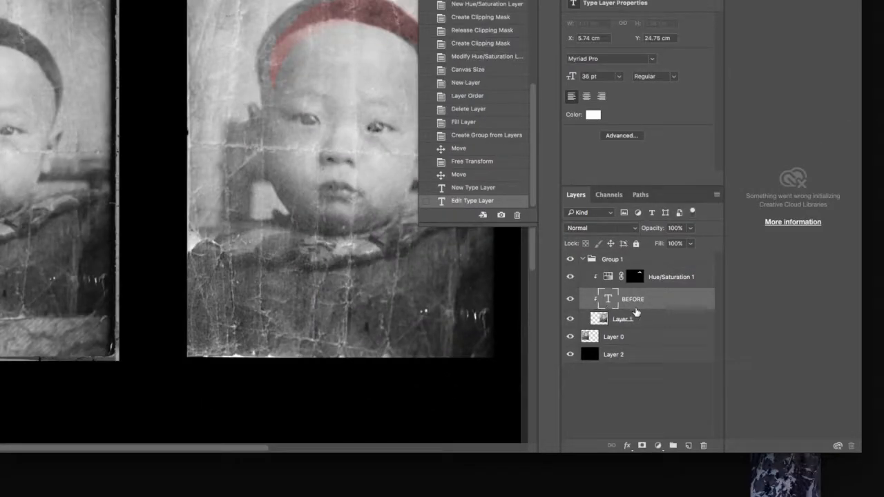
left_click(665, 308, "alt")
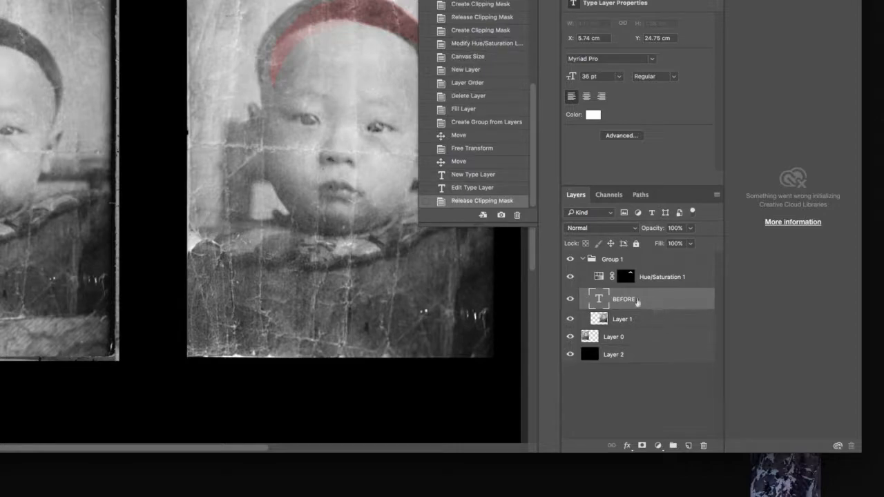
scroll(20, 275, "left", 5)
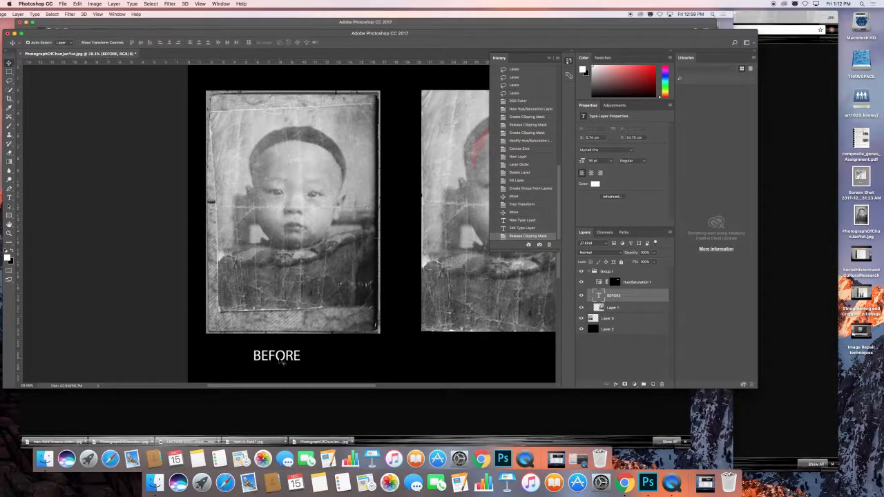
Duplicate the BEFORE text layer and move the copy beneath the tinted portrait.
left_click_drag(283, 362, 513, 355)
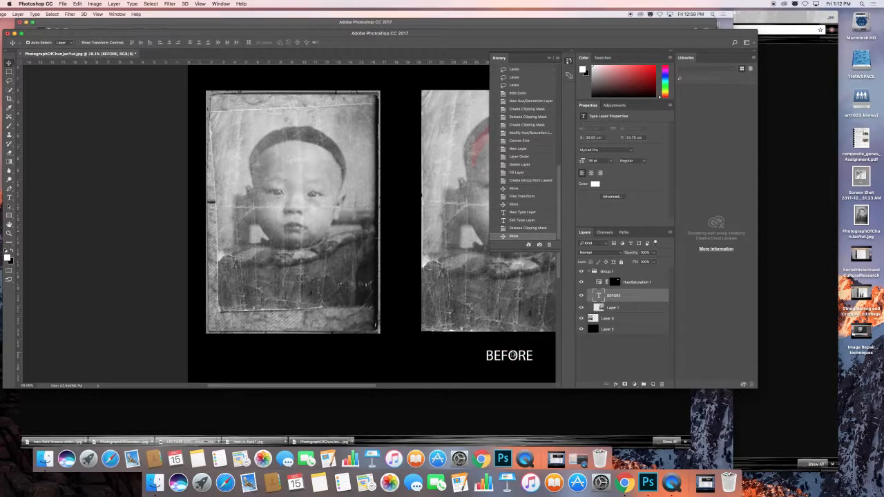
key("super+z")
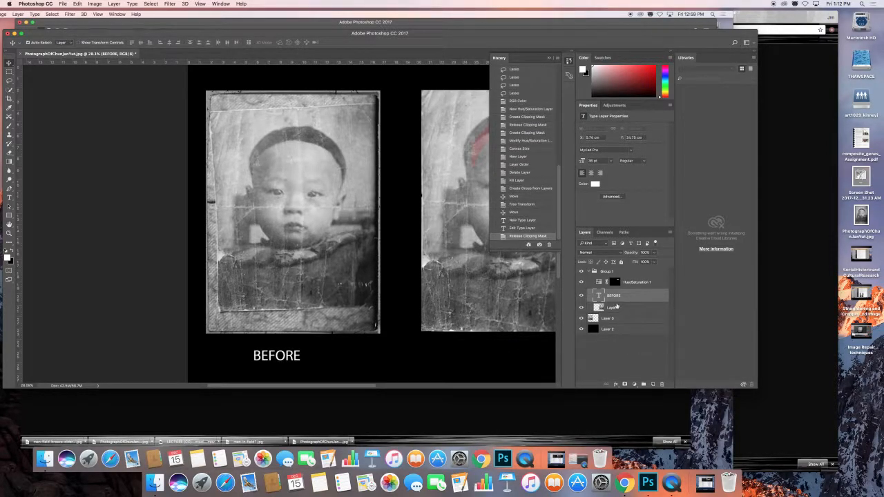
left_click_drag(622, 297, 653, 384)
left_click_drag(286, 360, 522, 366)
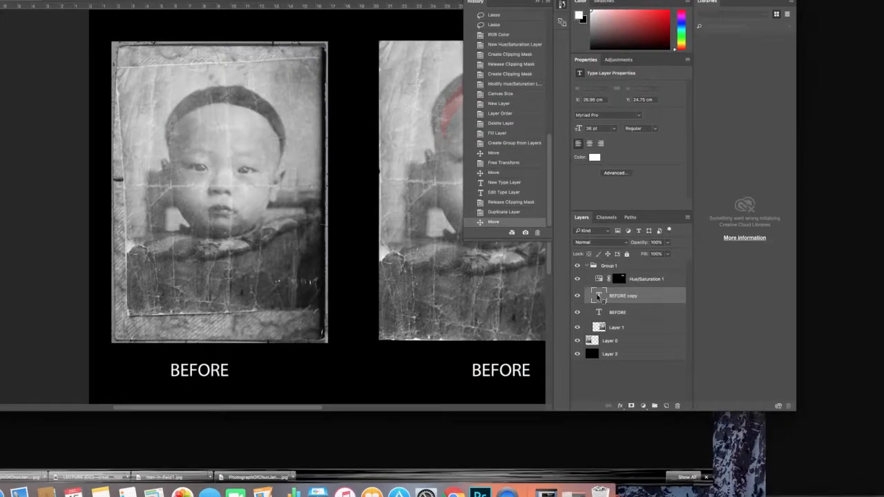
Change the duplicated caption's text to AFTER and commit it.
double_click(600, 295)
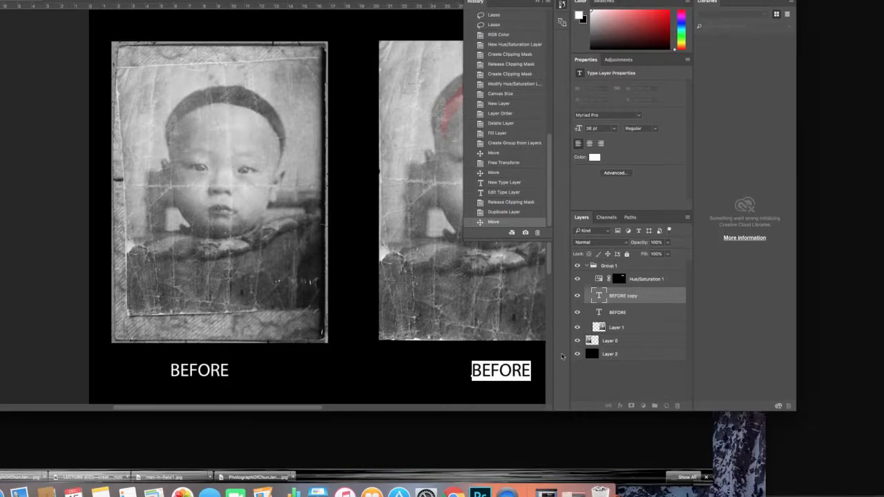
type("AFTER")
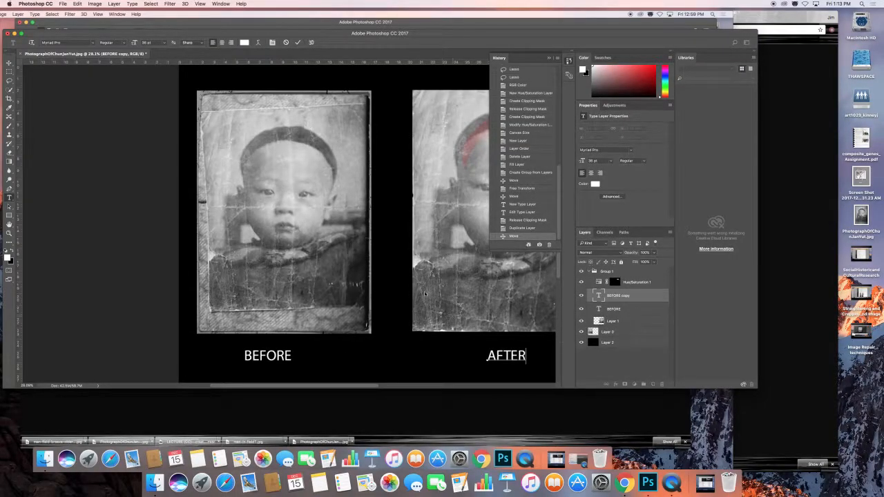
key("super+0")
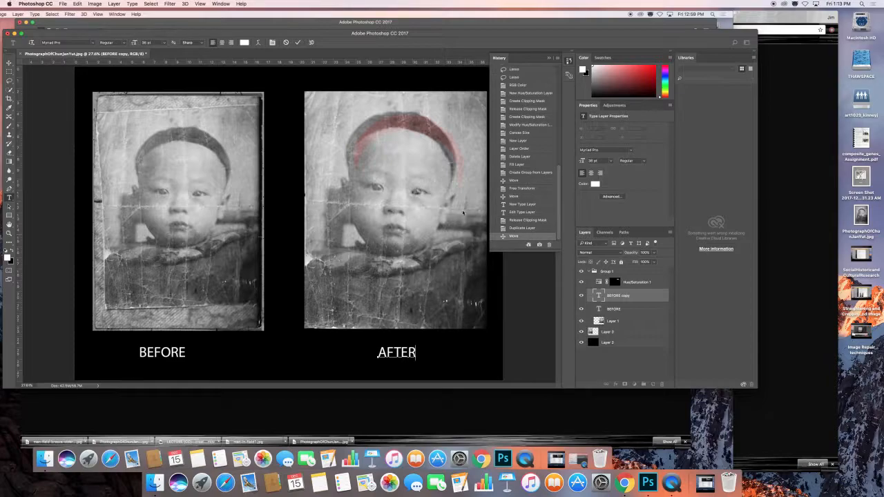
key("super+Return")
Move the Hue/Saturation 1 layer so its red tint lines up with the hair in the AFTER portrait.
key("v")
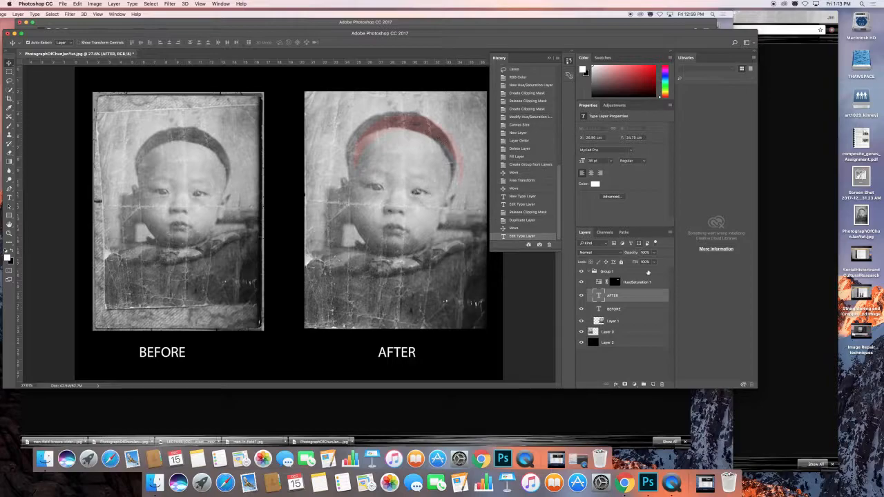
left_click(665, 284)
left_click_drag(413, 128, 405, 124)
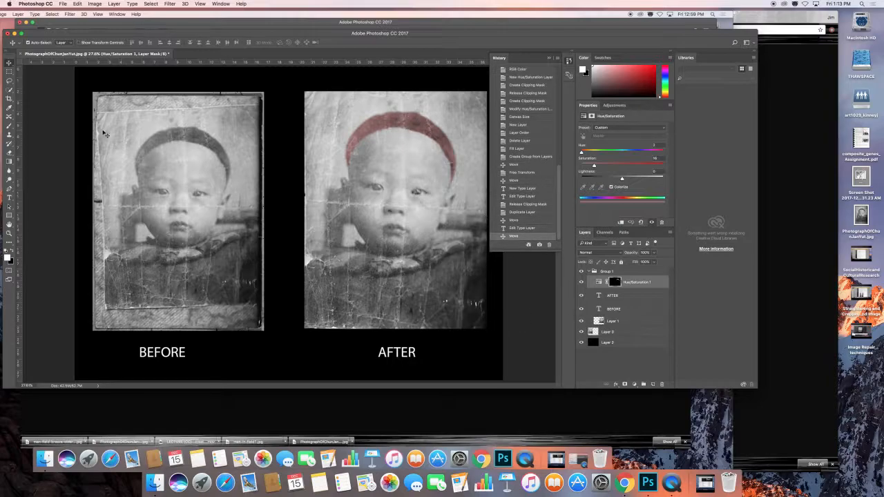
Save the document to the Desktop in Photoshop format with layers, named with the author's name followed by _restore.
left_click(62, 4)
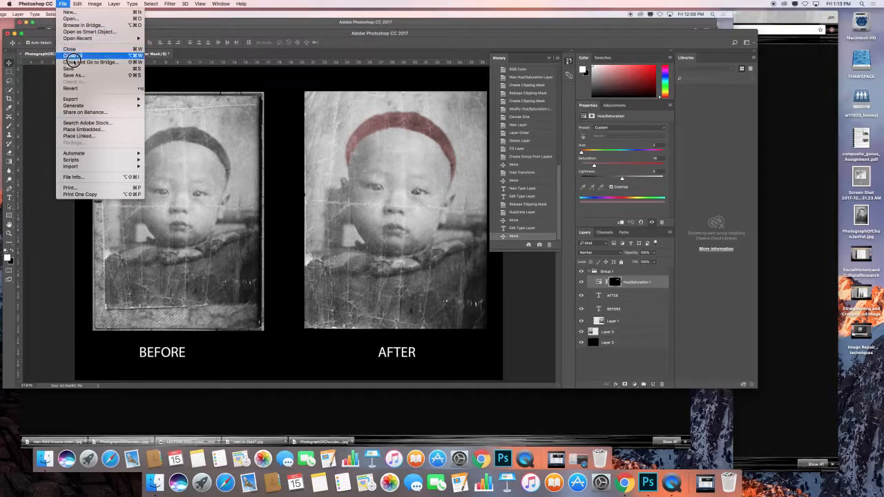
left_click(70, 69)
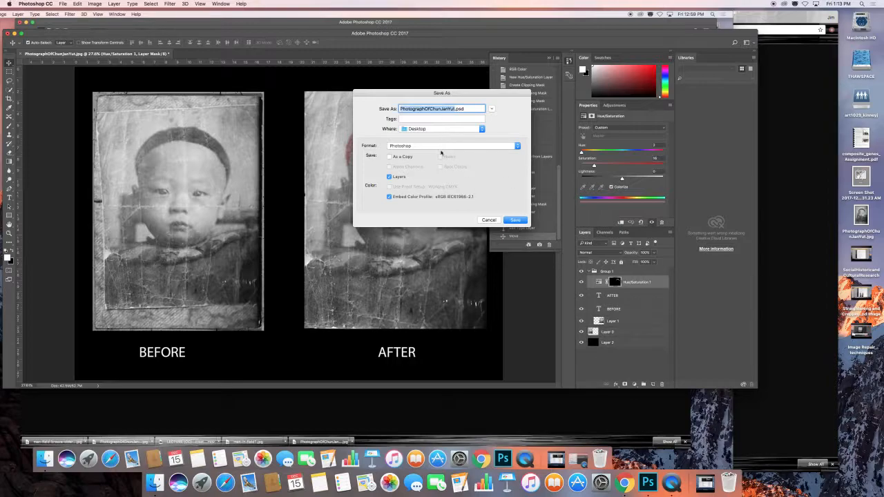
type("kinney,Jim_restore")
left_click(516, 219)
left_click(525, 209)
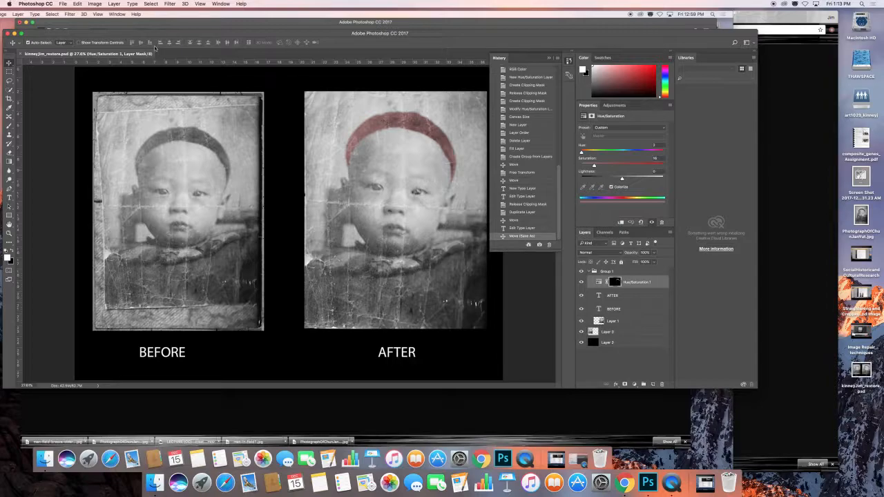
Export the layout as a PNG to the Desktop, keeping the suggested file name.
left_click(63, 4)
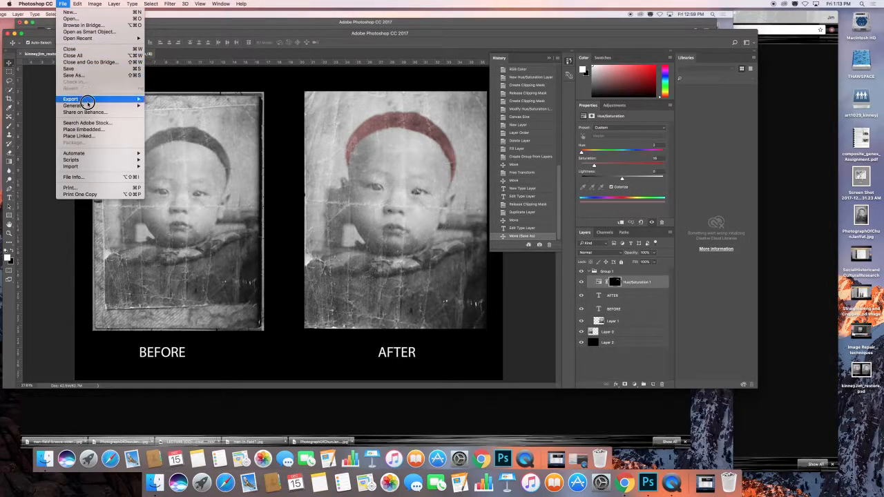
mouse_move(85, 100)
left_click(166, 99)
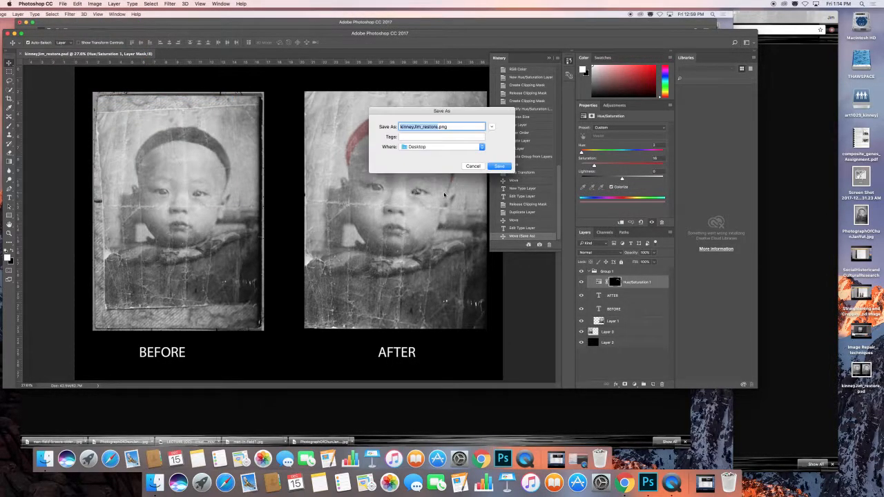
left_click(492, 166)
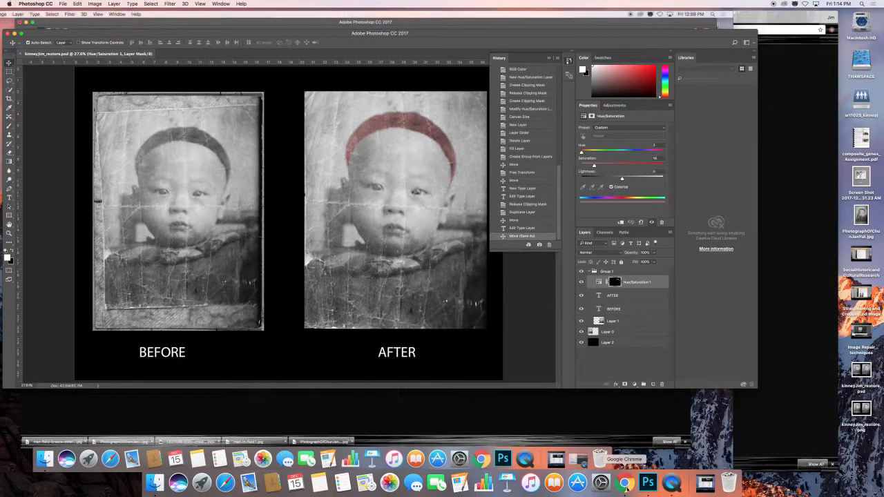
Switch to Chrome and review the Photo Restoration and Colourization assignment page and its original baby photograph.
left_click(625, 483)
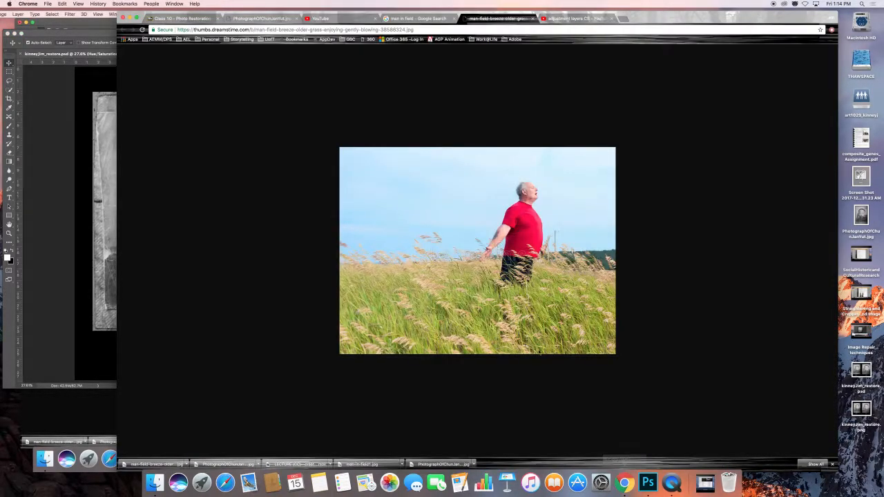
left_click(173, 18)
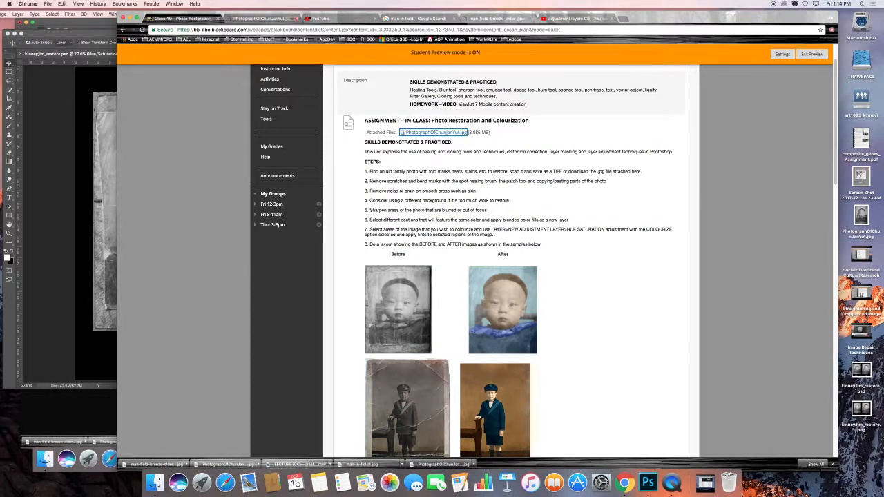
left_click(268, 18)
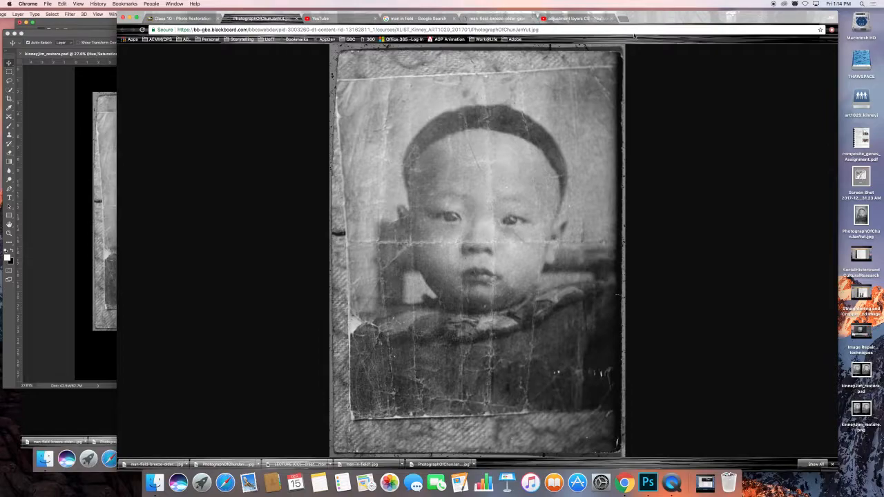
Return to the Class 10 - Photo Restoration page and review the in-class assignment's steps and its Before and After samples.
left_click(494, 18)
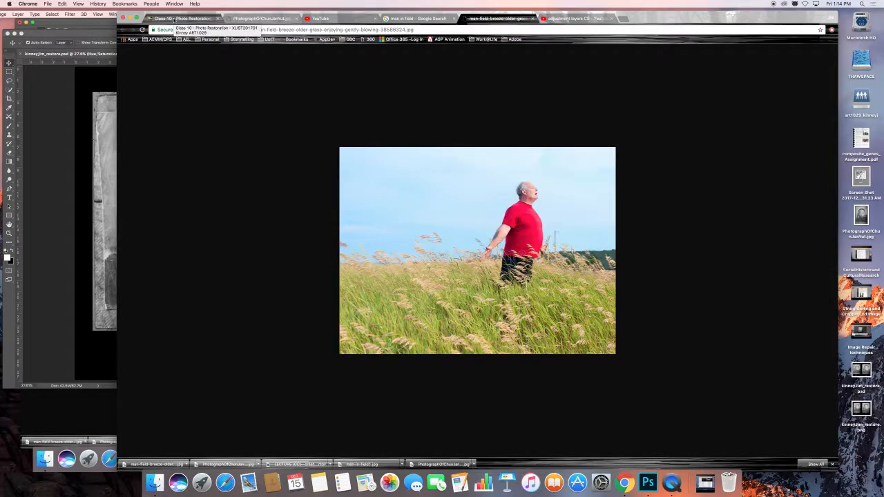
left_click(176, 20)
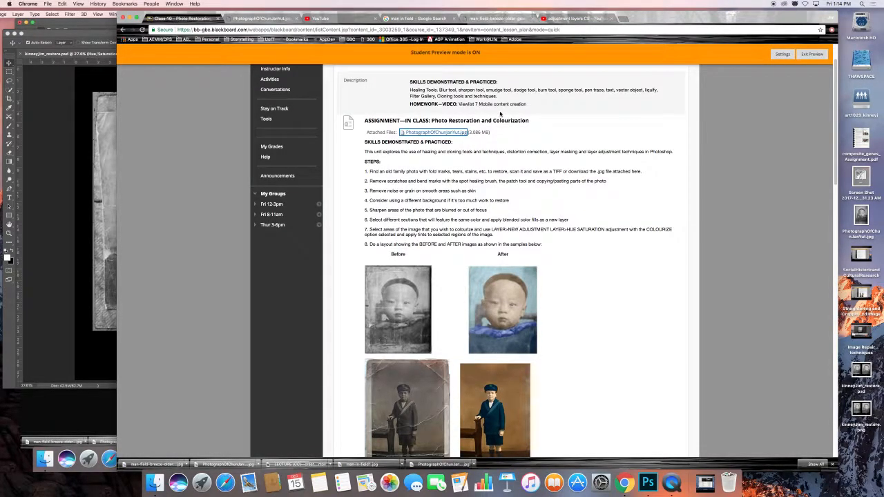
scroll(452, 200, "up", 3)
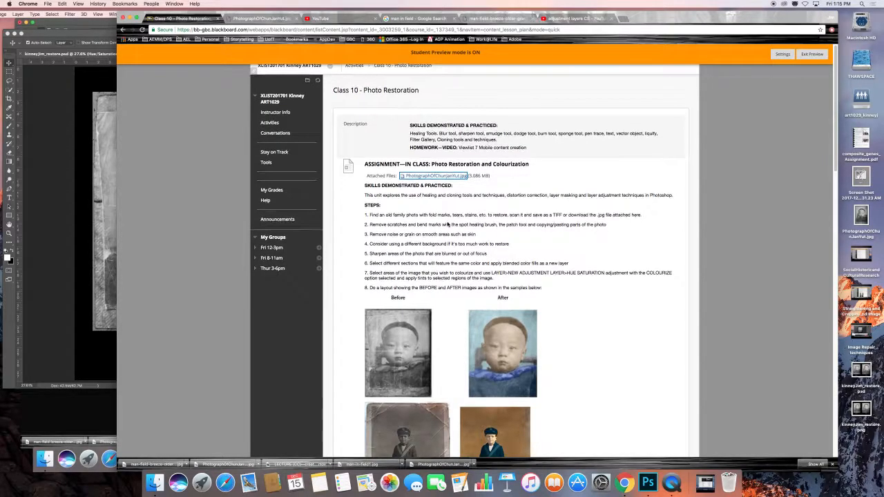
scroll(448, 224, "down", 1)
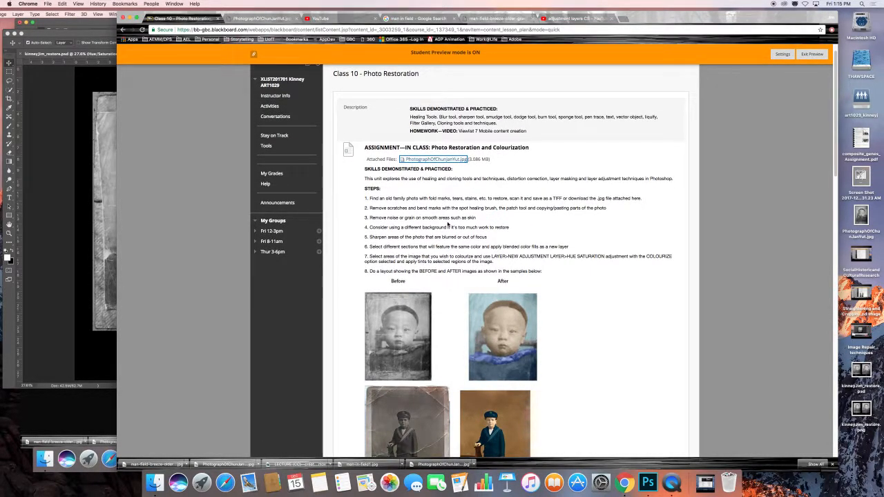
scroll(447, 224, "up", 1)
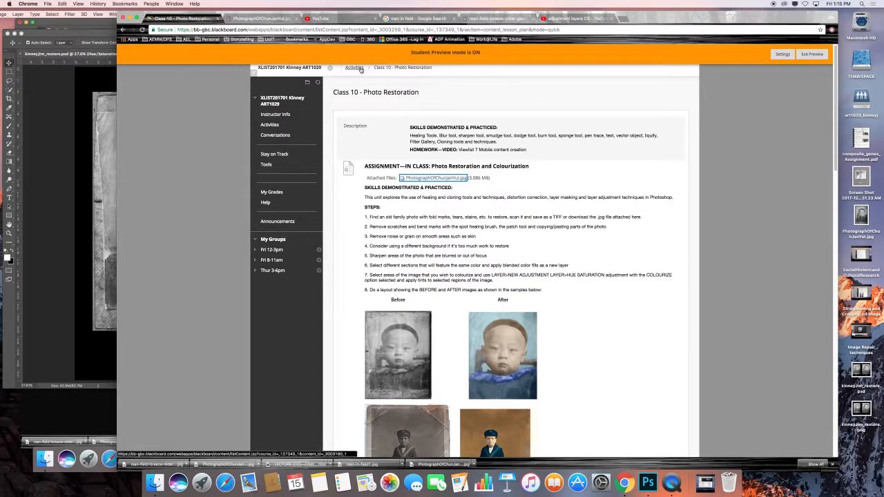
Find the homework items on the class page and open the Image Restoration Techniques (Old Photograph) blog assignment.
scroll(482, 254, "down", 15)
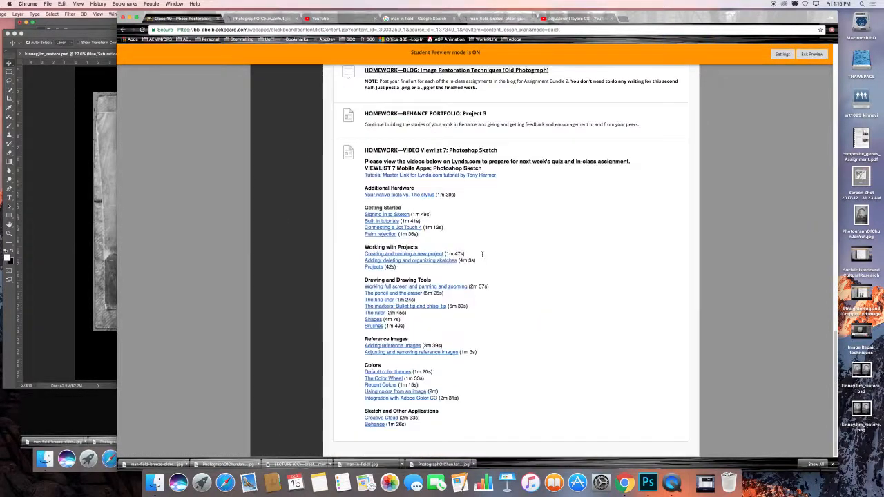
scroll(482, 254, "up", 3)
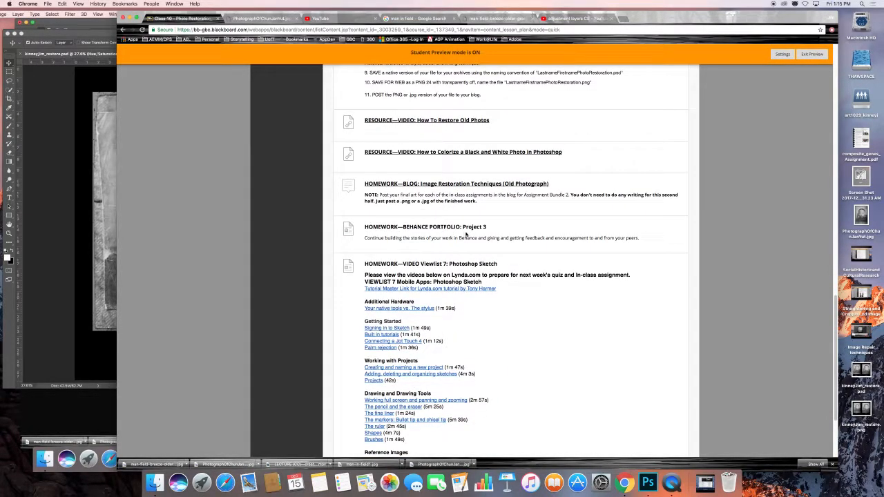
left_click(432, 185)
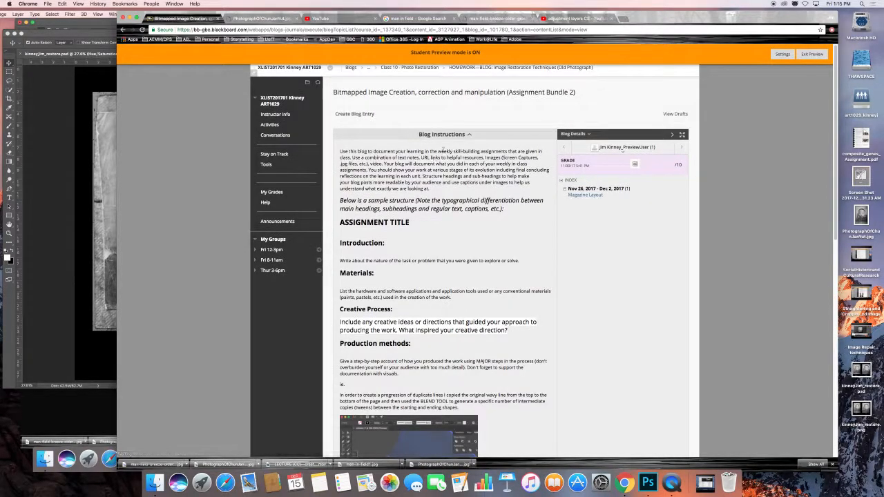